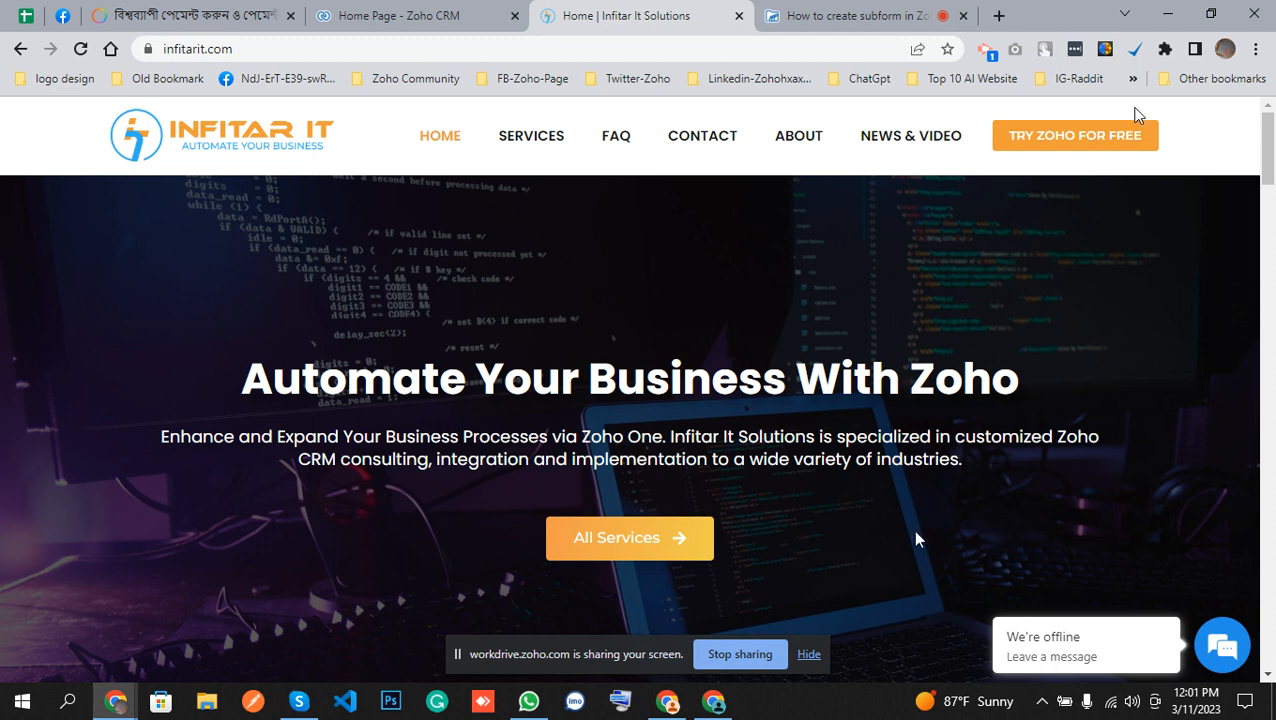
Open Zoho CRM at crm.zoho.com in a new browser tab.
click(996, 20)
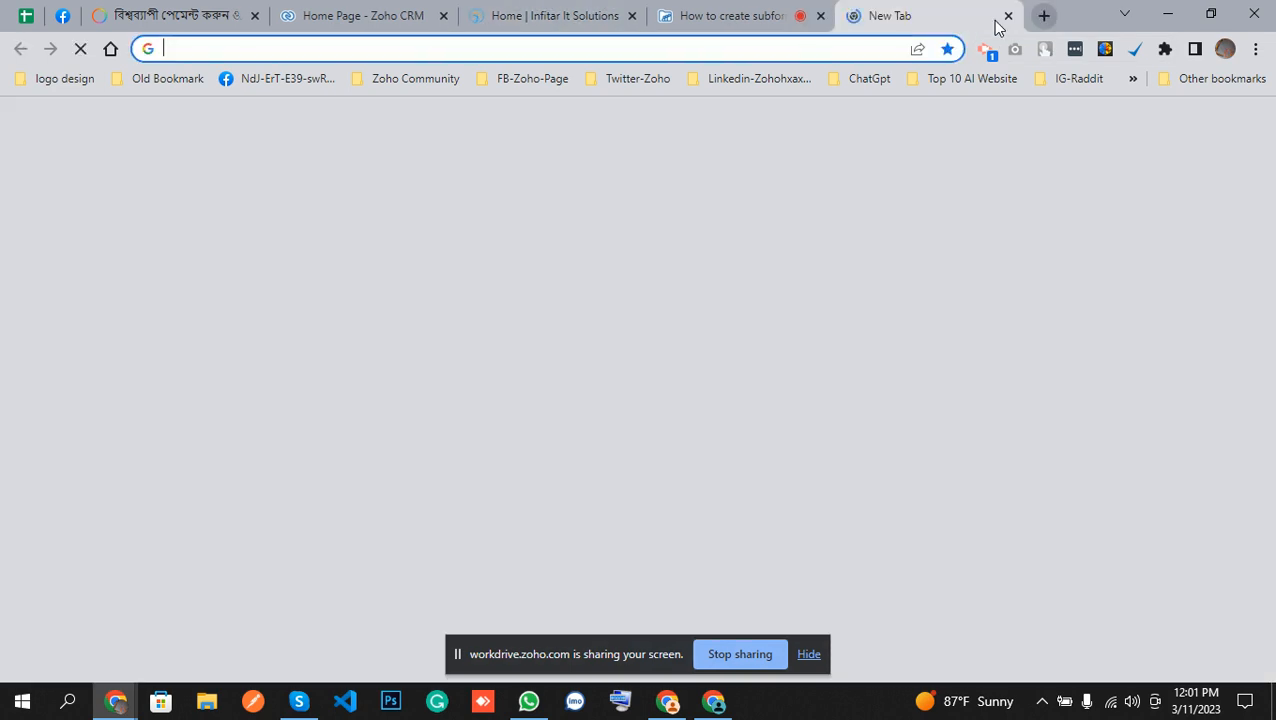
text(crm)
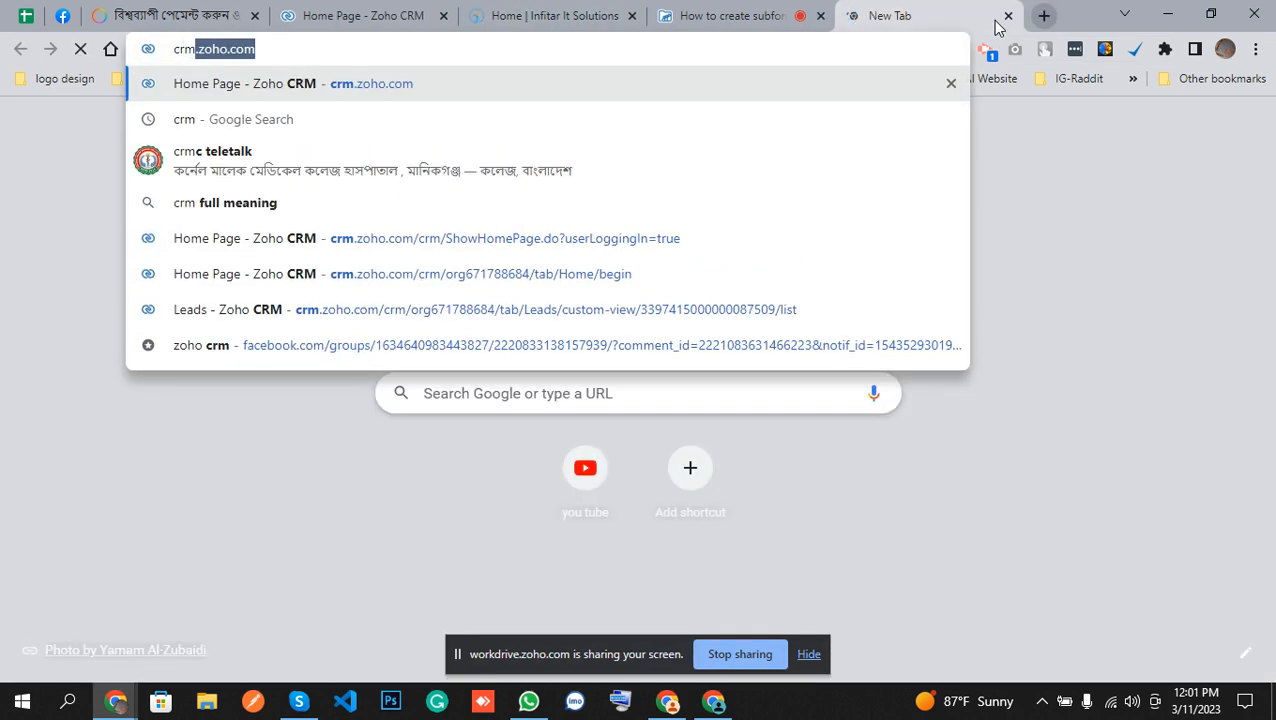
key(Return)
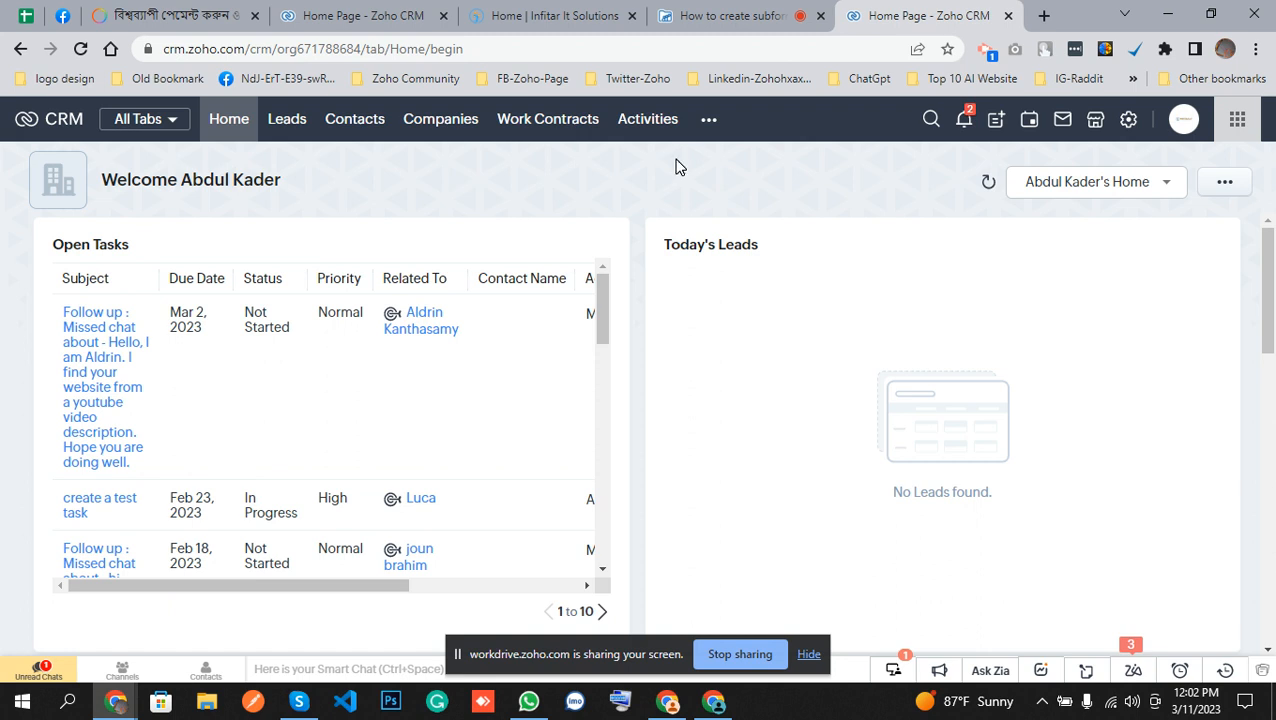
Look through the additional modules list and open the Companies module.
click(708, 121)
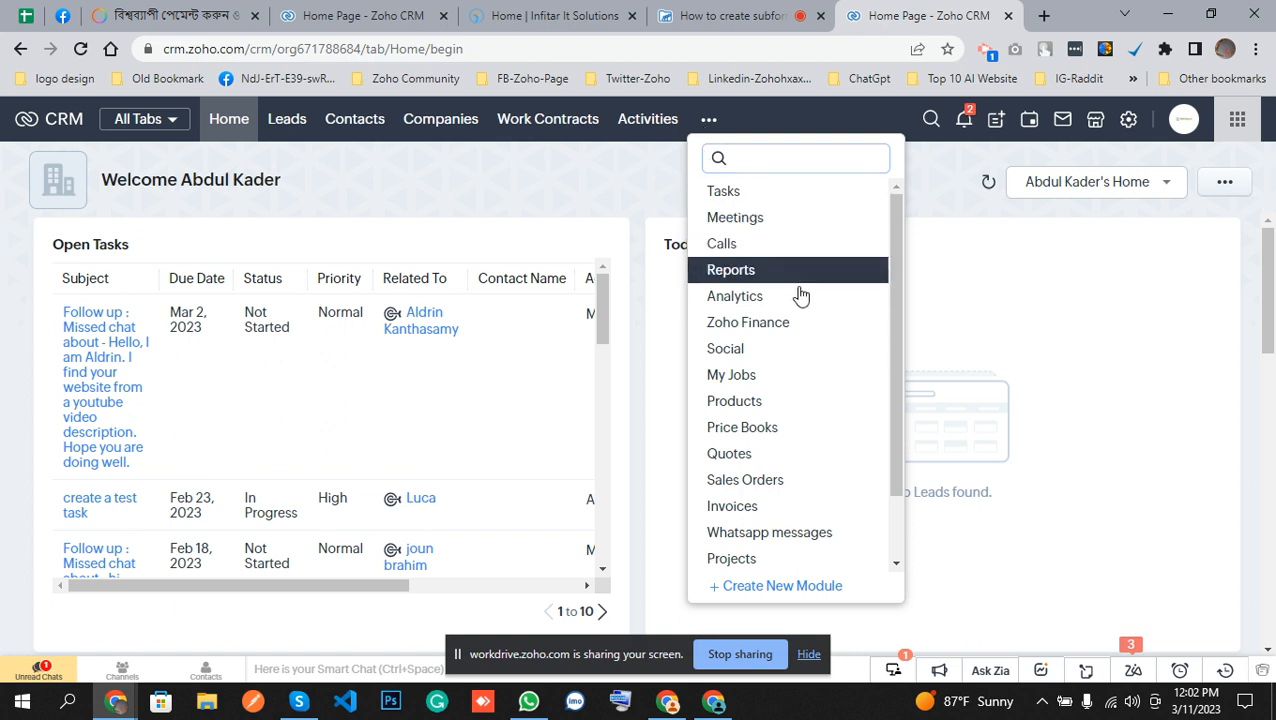
scroll(806, 326, down, 1)
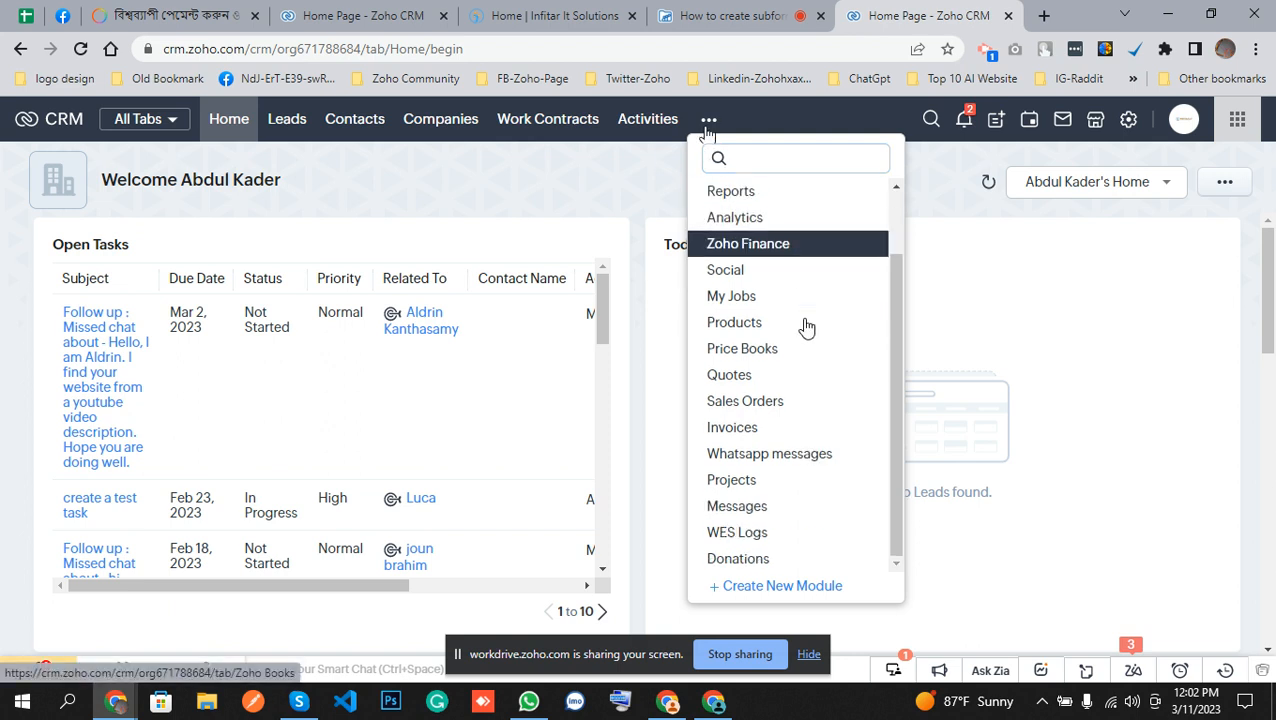
scroll(806, 326, up, 1)
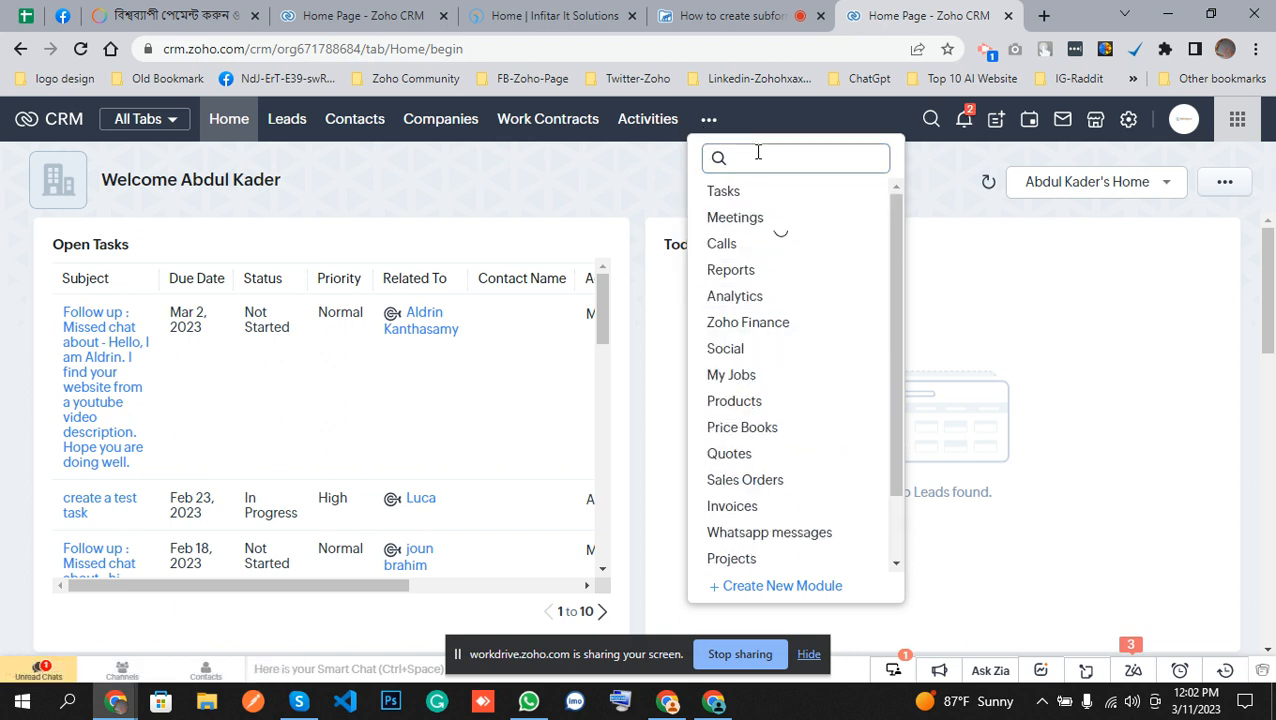
click(438, 118)
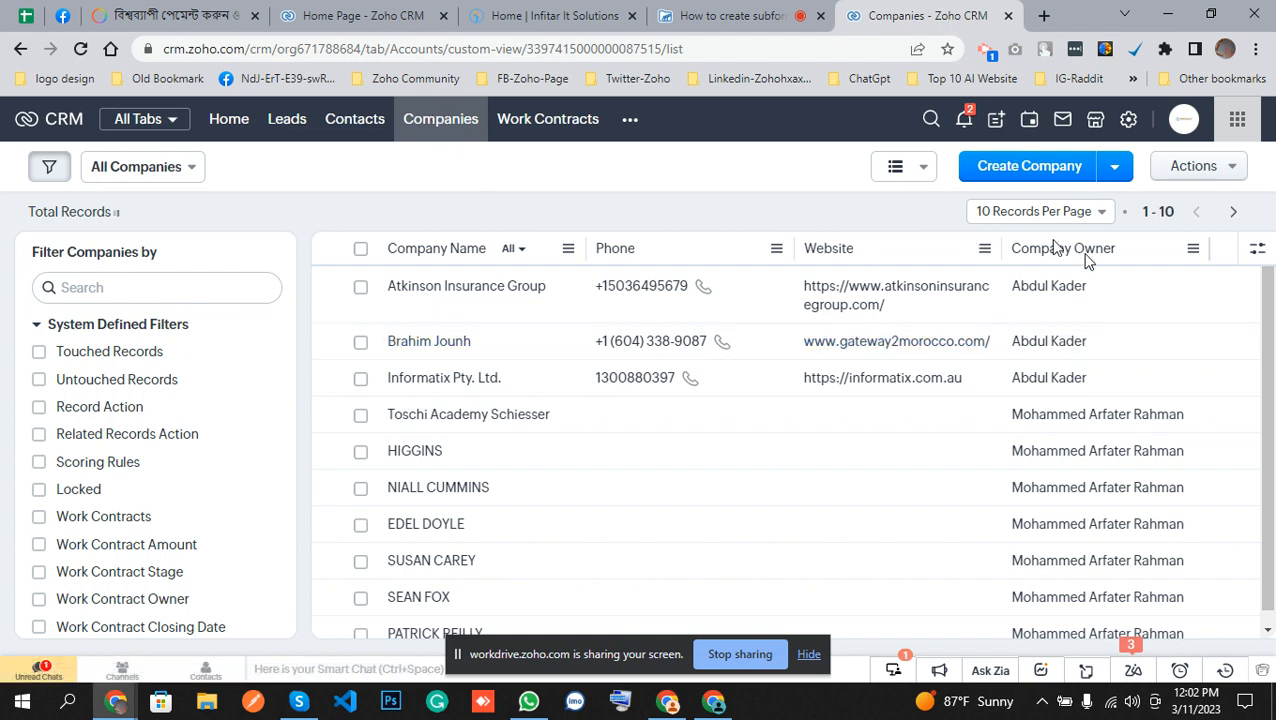
Browse the company list and open the HIGGINS company record.
scroll(656, 420, down, 1)
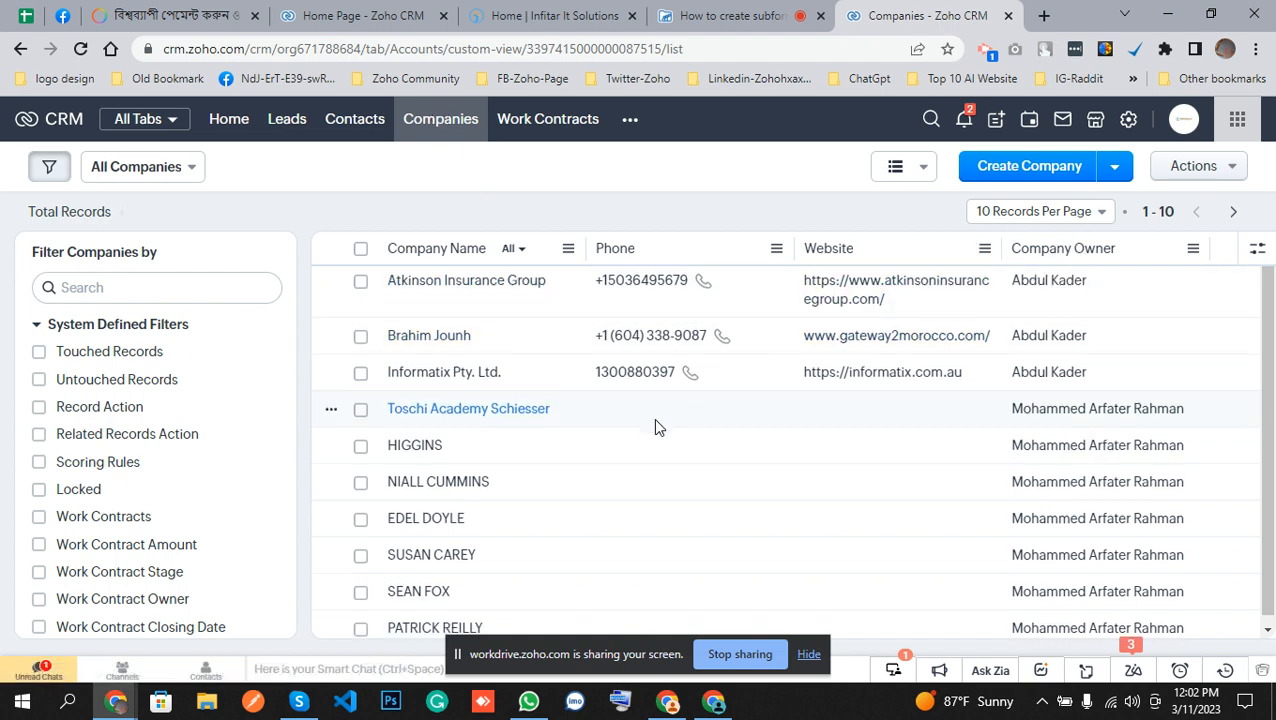
scroll(655, 420, down, 1)
scroll(655, 420, up, 2)
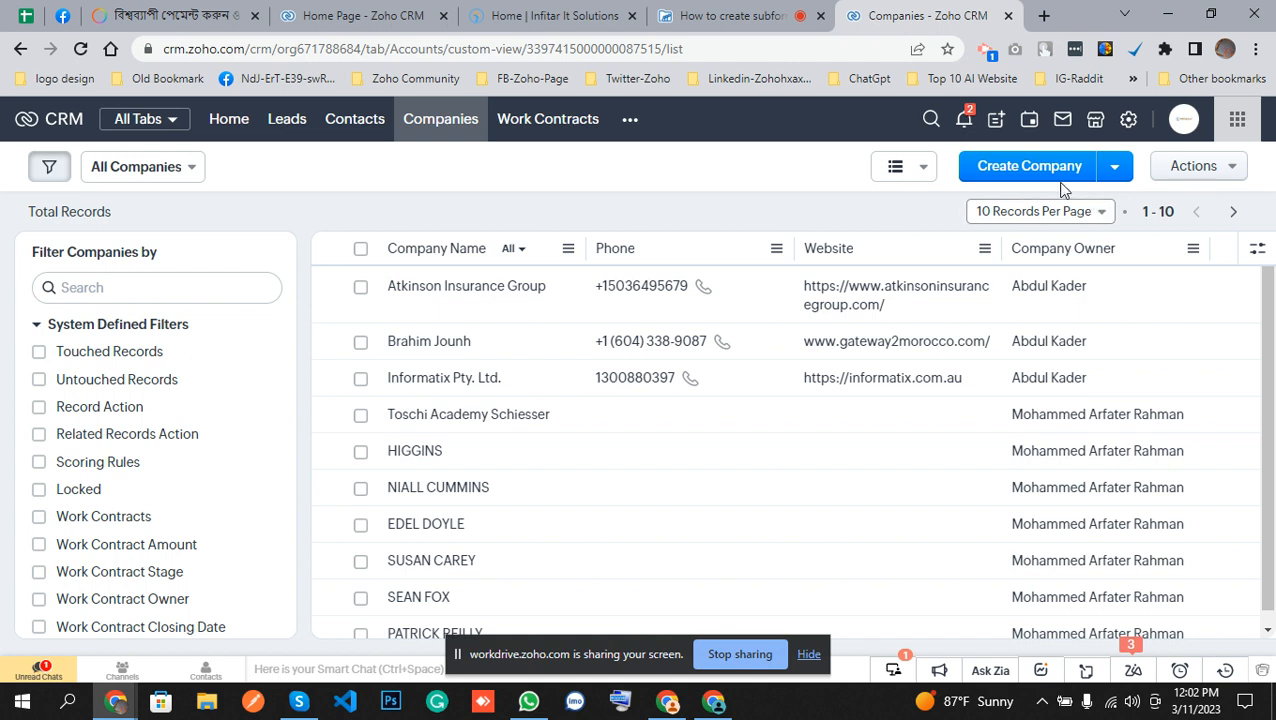
click(558, 292)
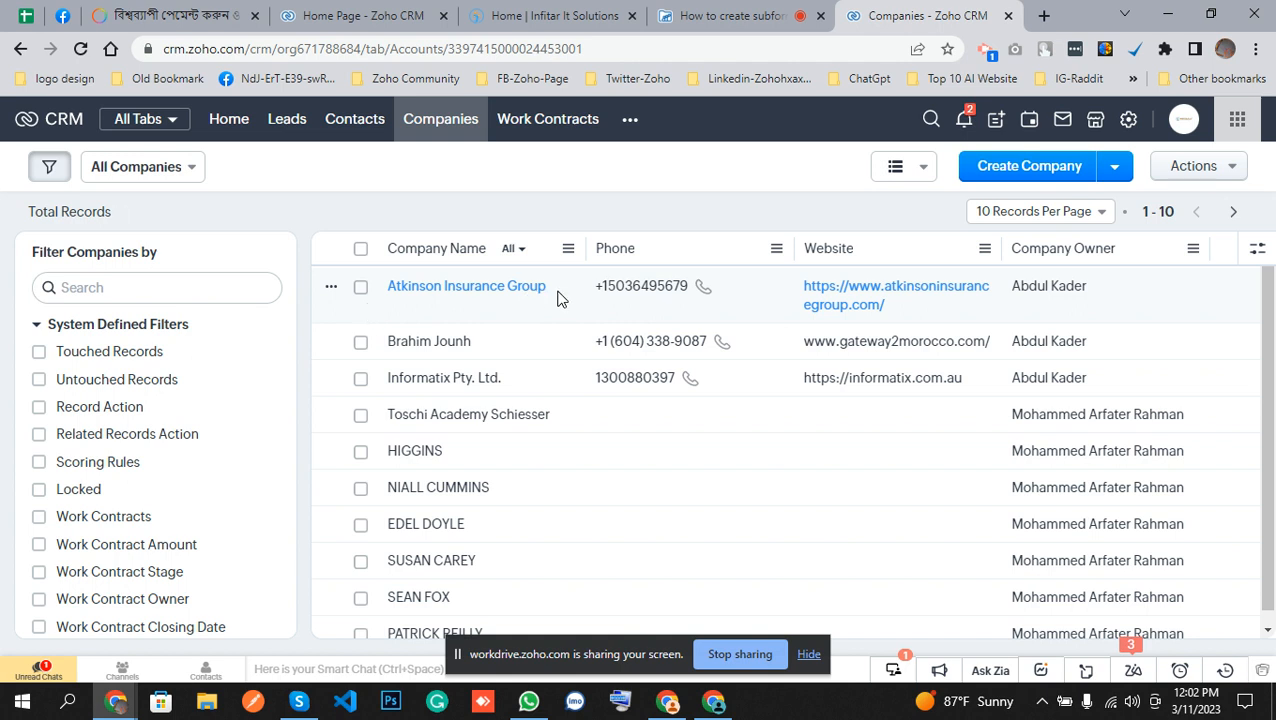
click(443, 350)
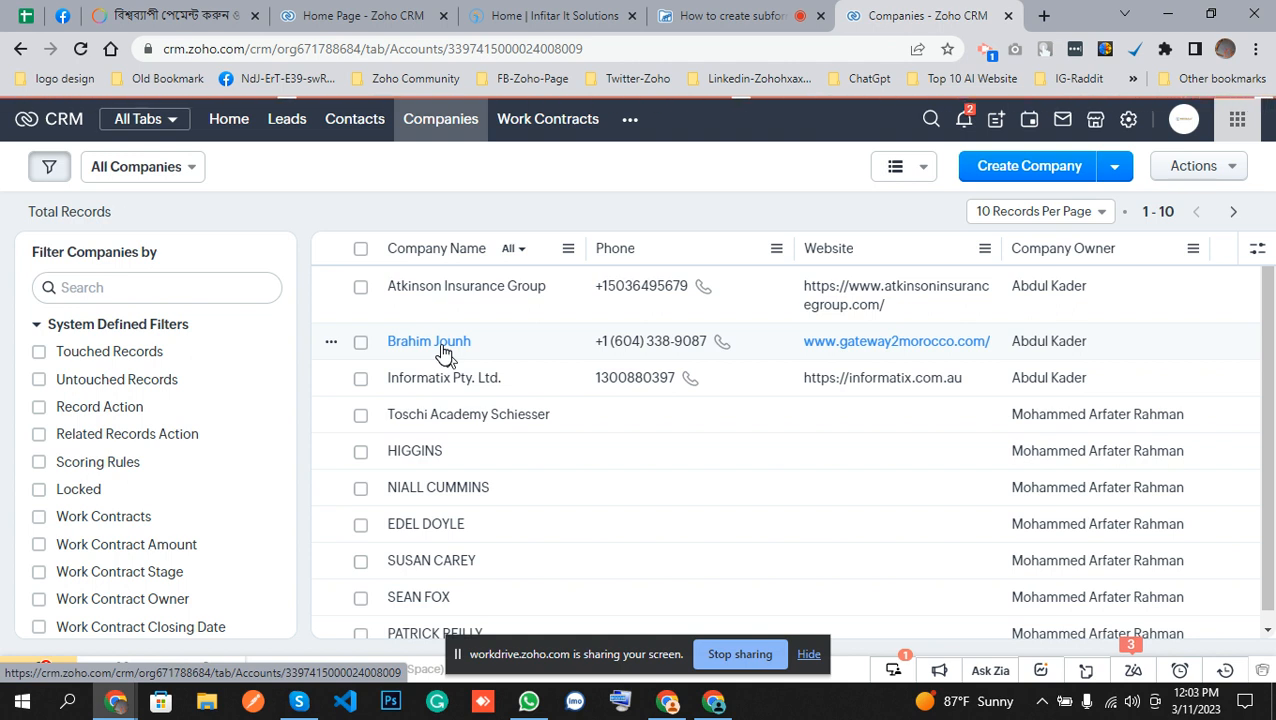
scroll(444, 354, down, 1)
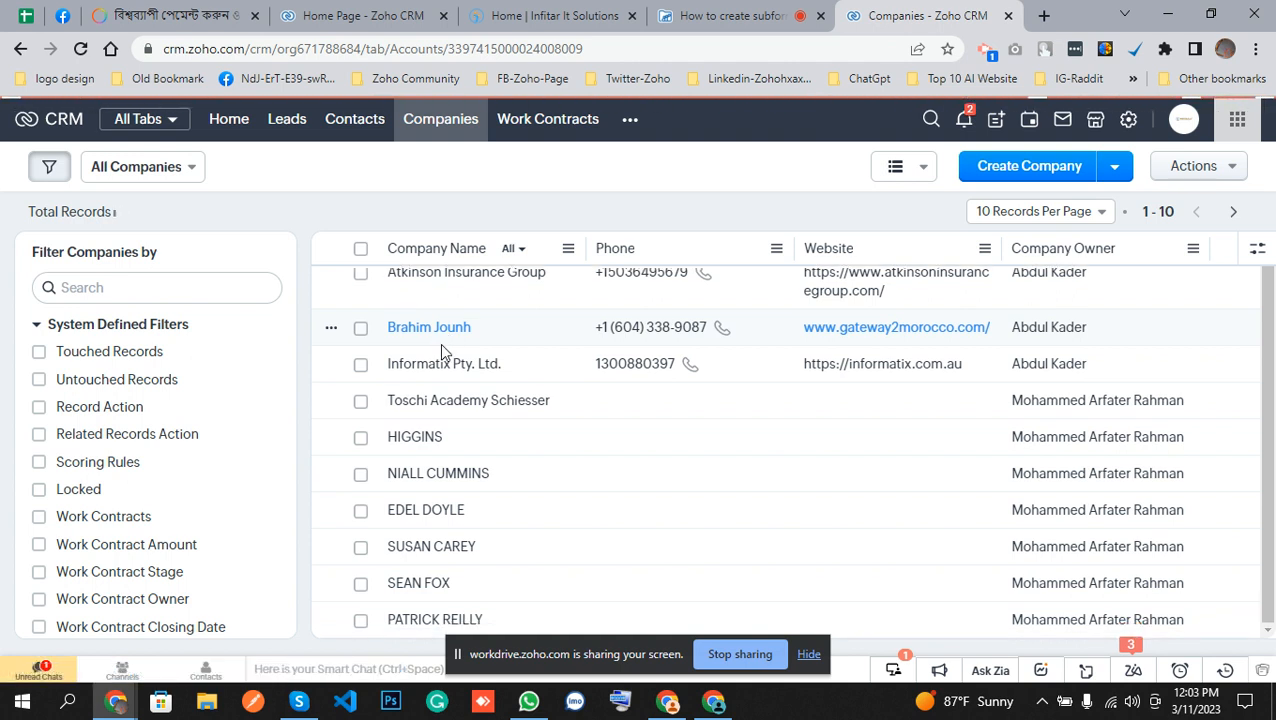
scroll(628, 360, up, 1)
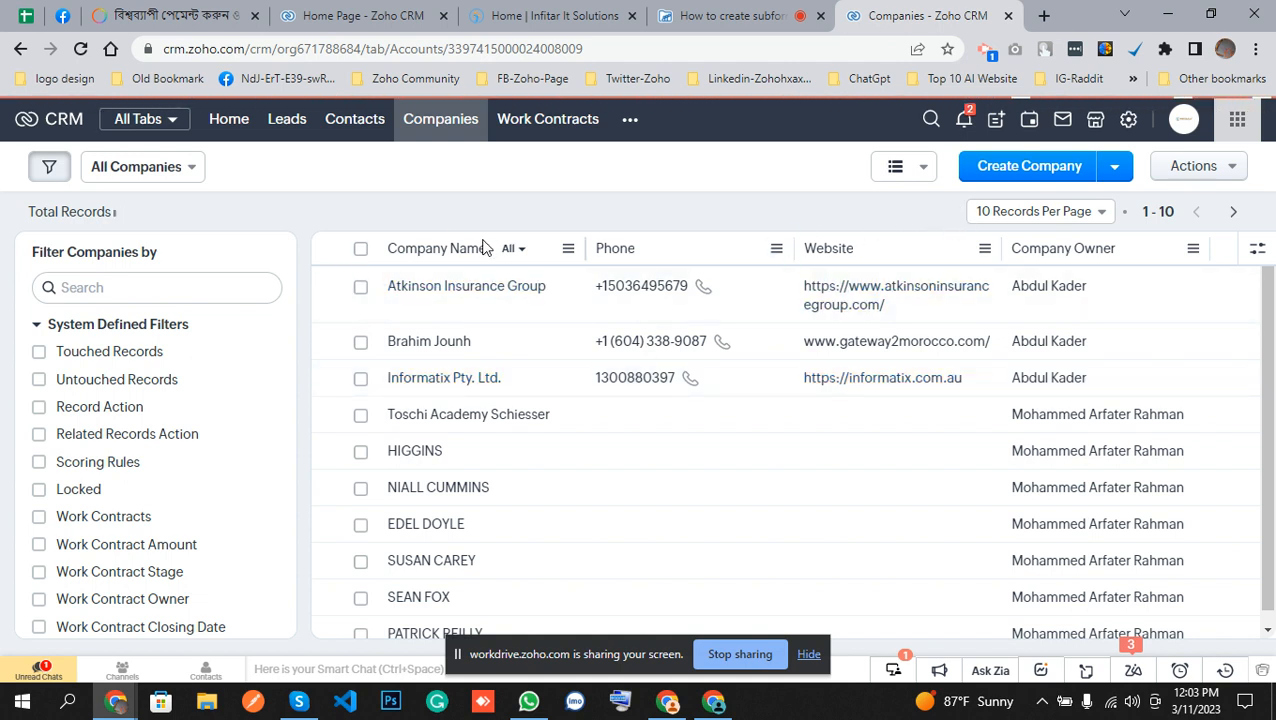
click(405, 462)
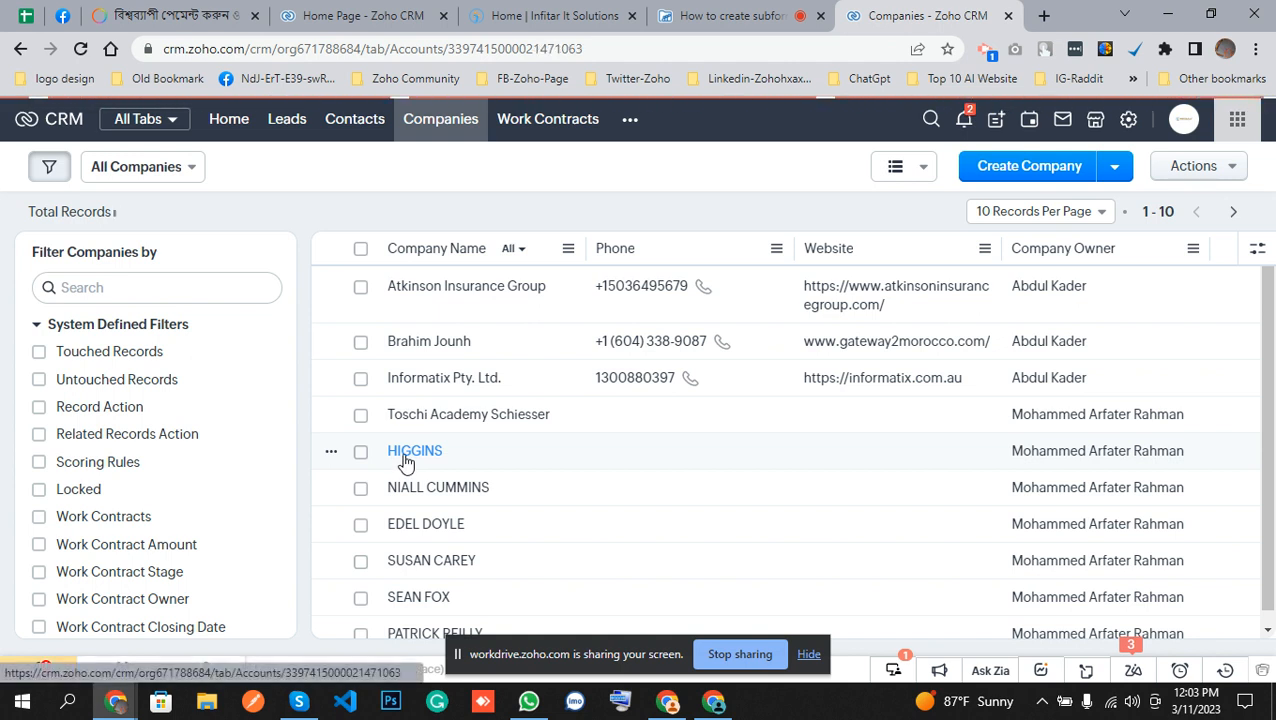
click(331, 453)
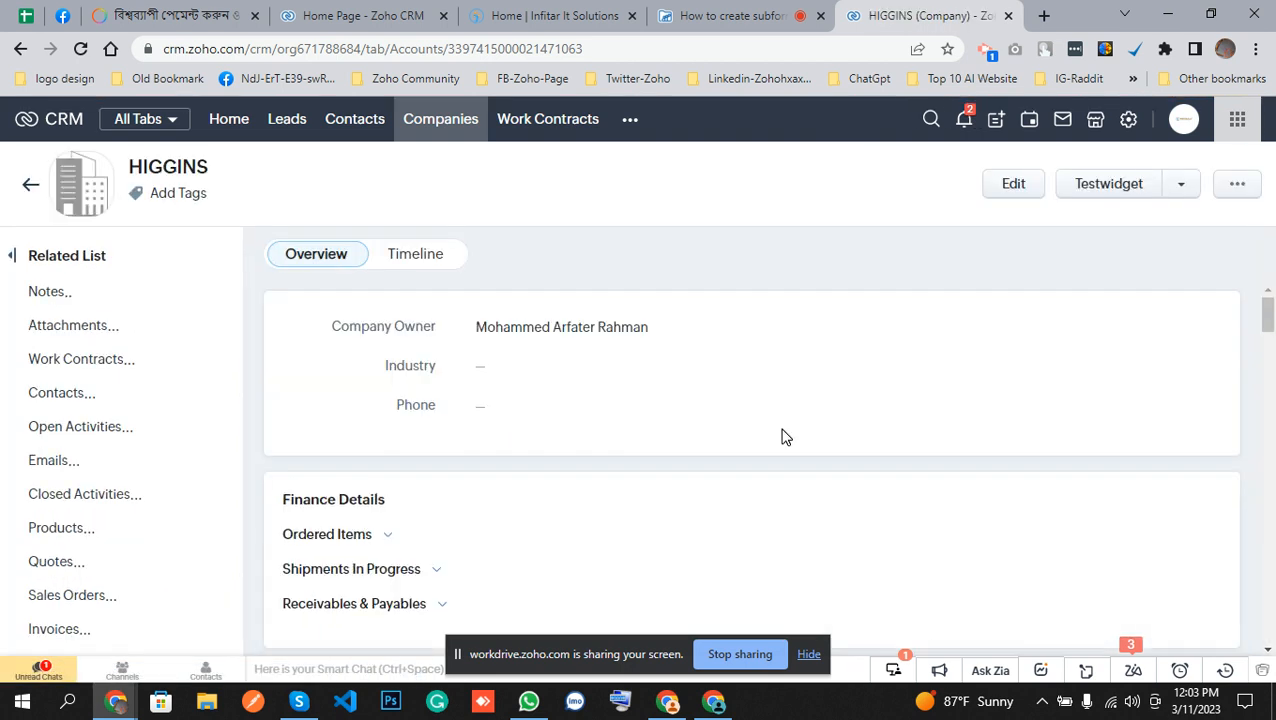
Edit the HIGGINS record and open its page layout editor for the Companies module.
click(1014, 184)
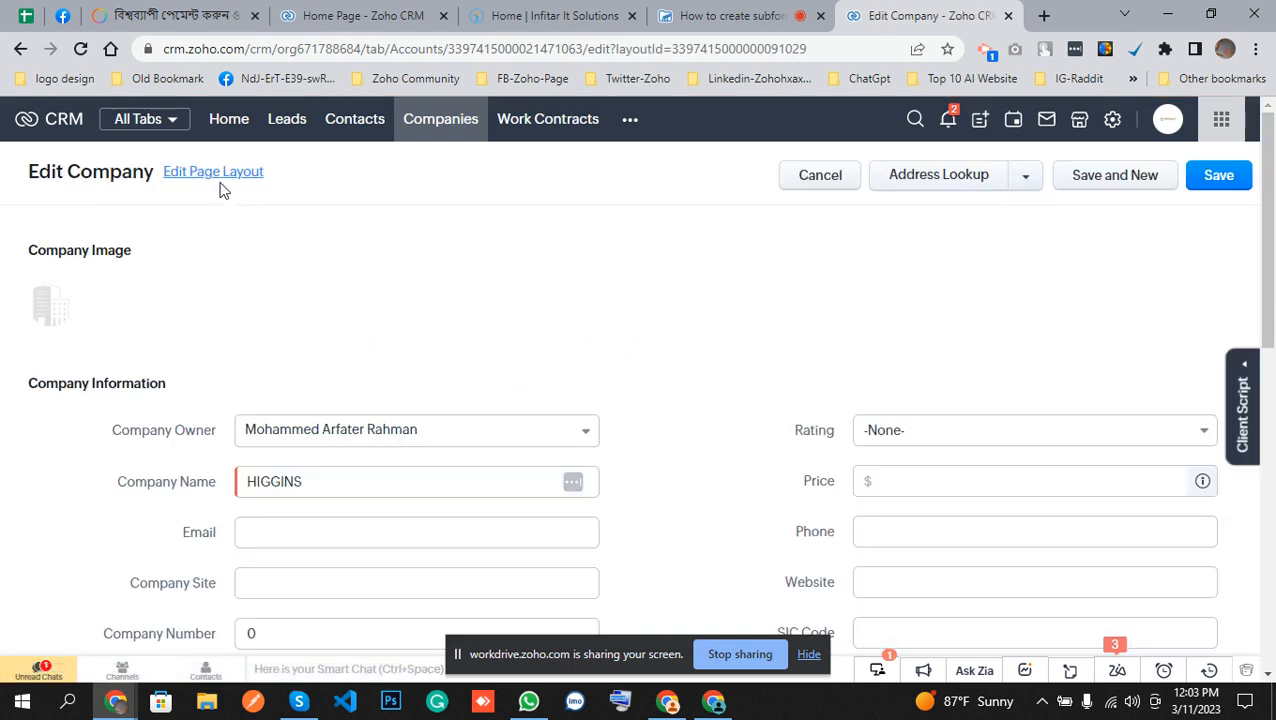
click(214, 173)
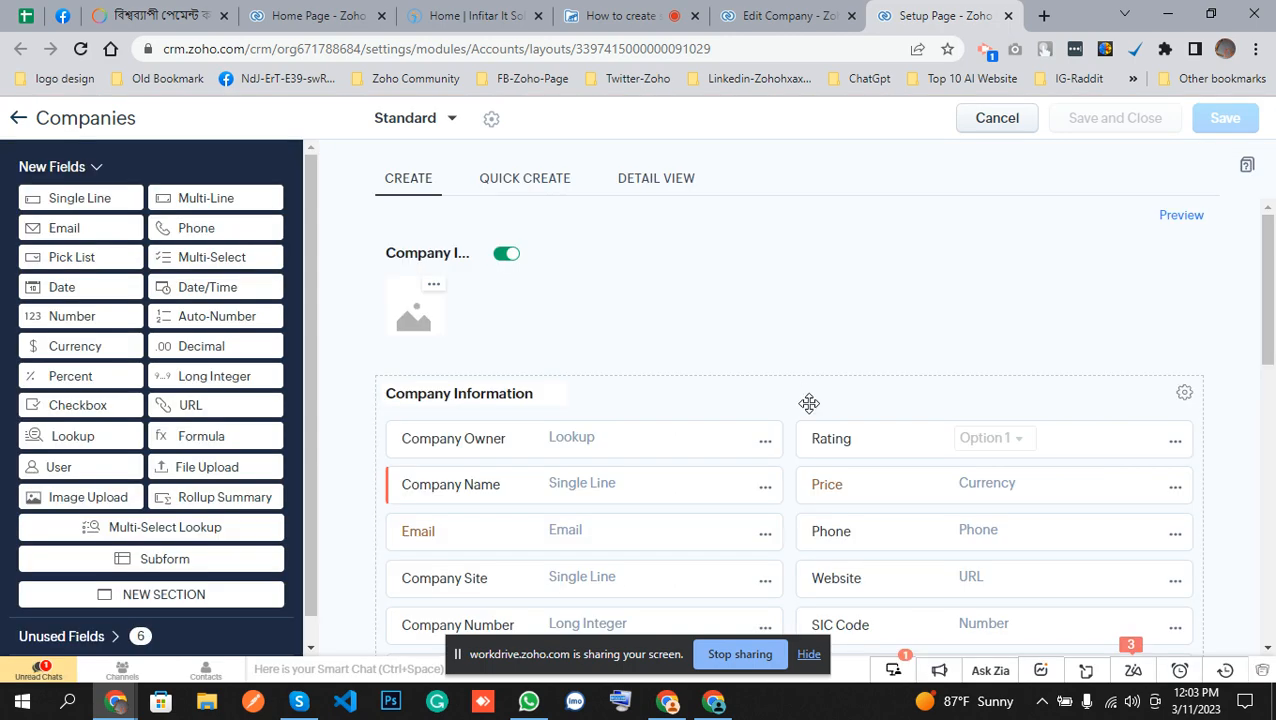
Add a subform section below Reviews About Company and name it Contacts List.
scroll(651, 451, down, 10)
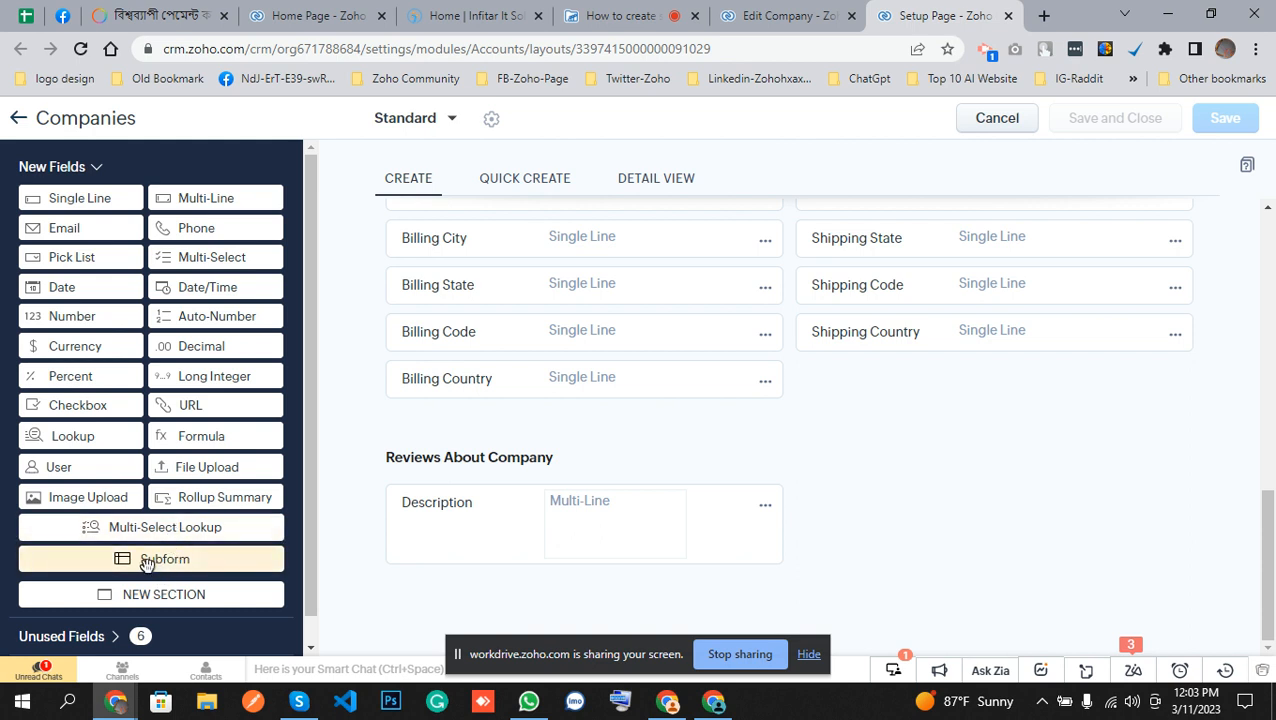
drag(142, 560, 683, 508)
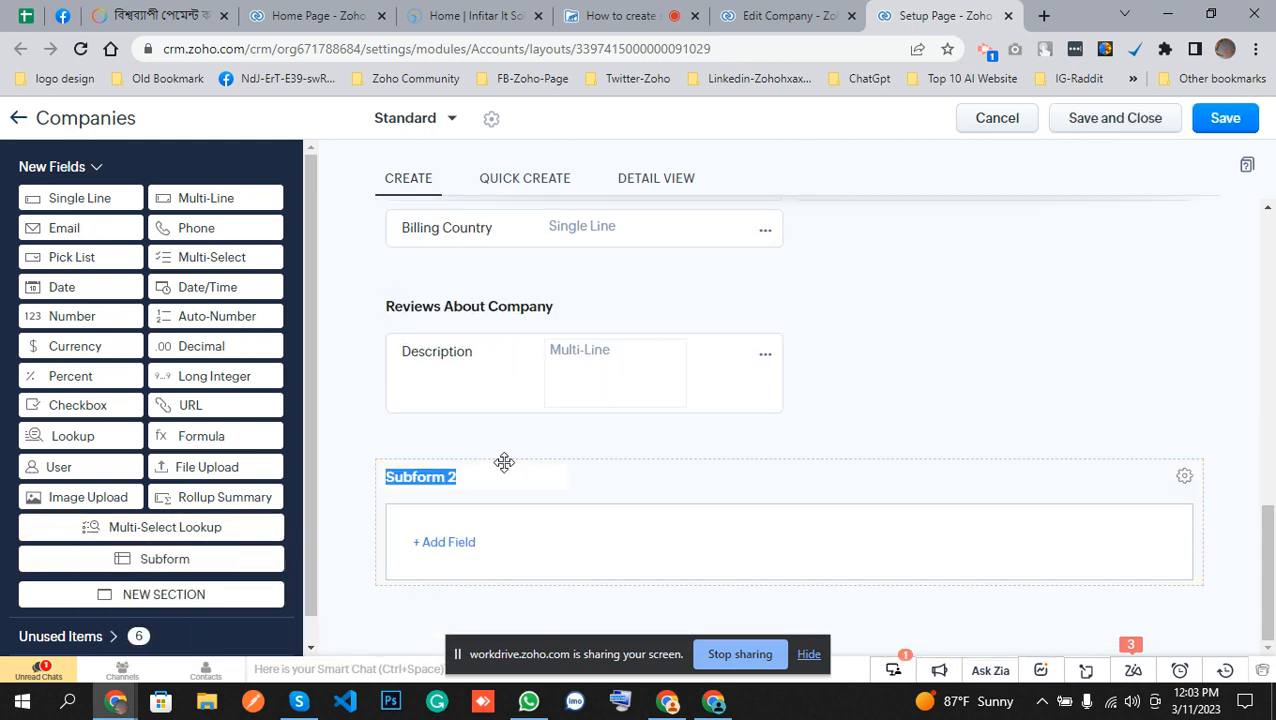
text(Contacts List)
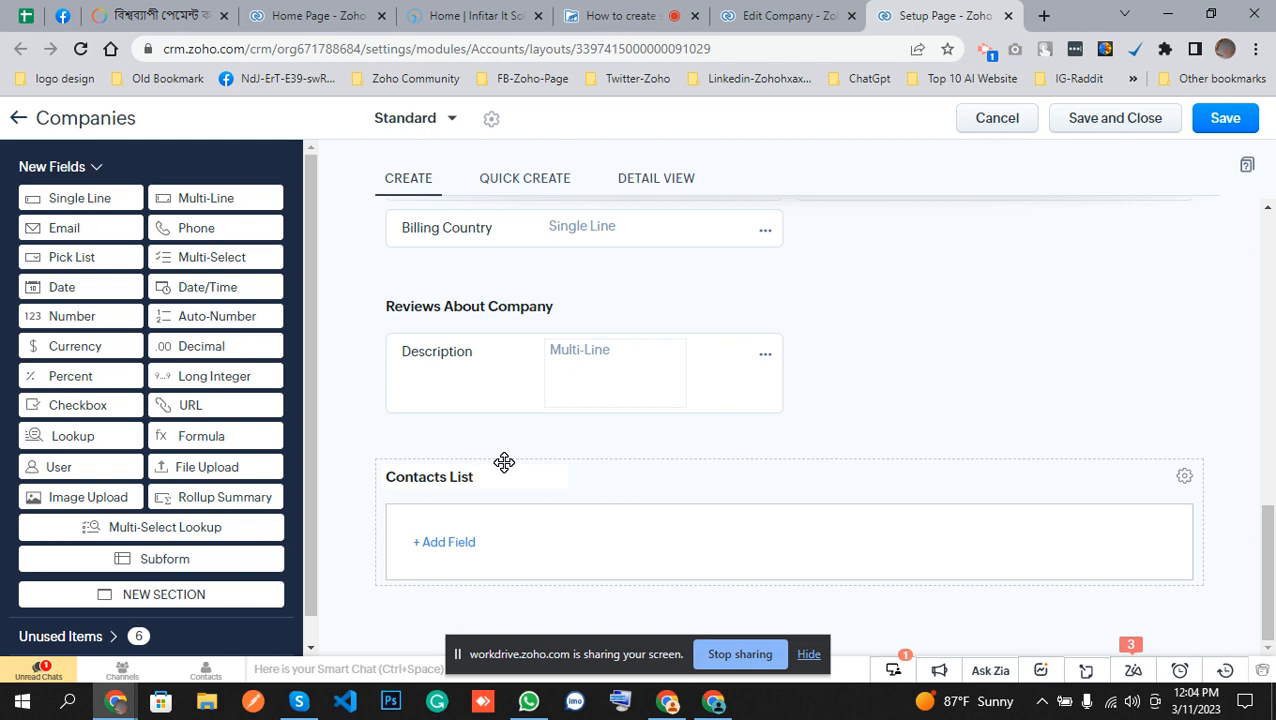
Add a lookup field to the Contacts List subform linked to the Contacts module, labelled Contact Name.
click(456, 545)
scroll(678, 552, down, 2)
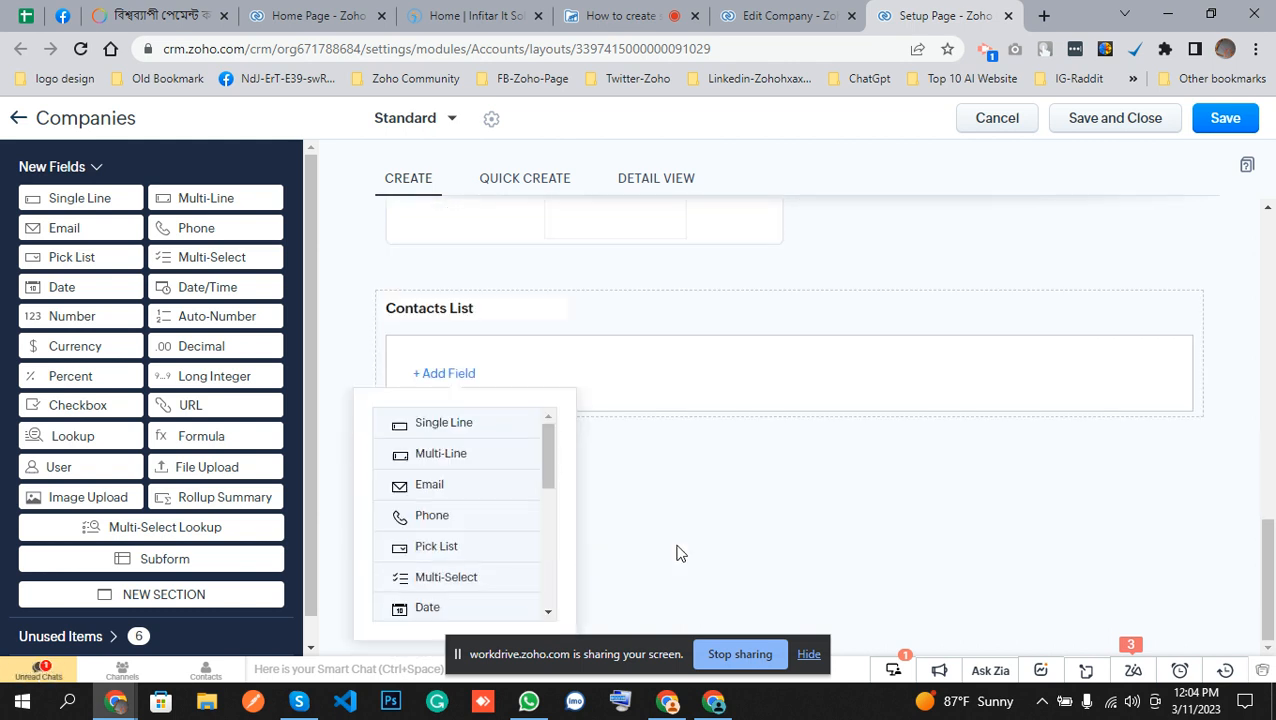
scroll(491, 545, down, 3)
scroll(491, 545, down, 1)
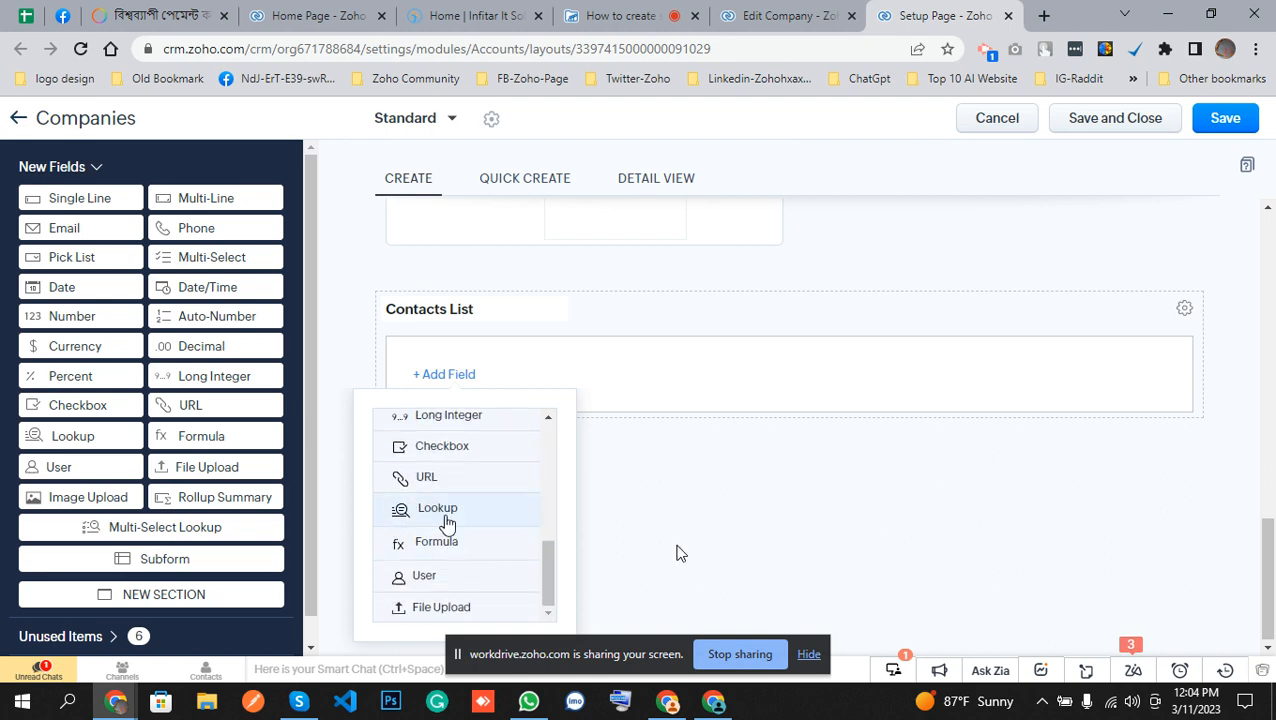
click(447, 522)
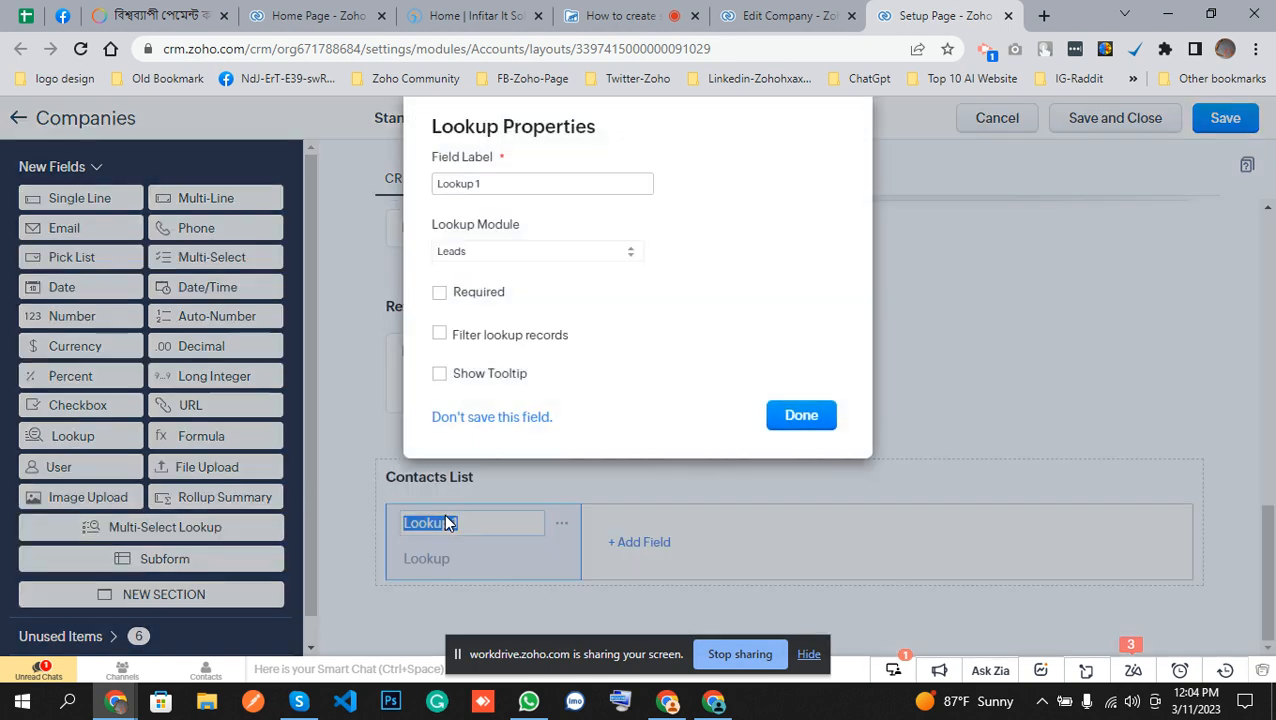
click(530, 254)
click(518, 288)
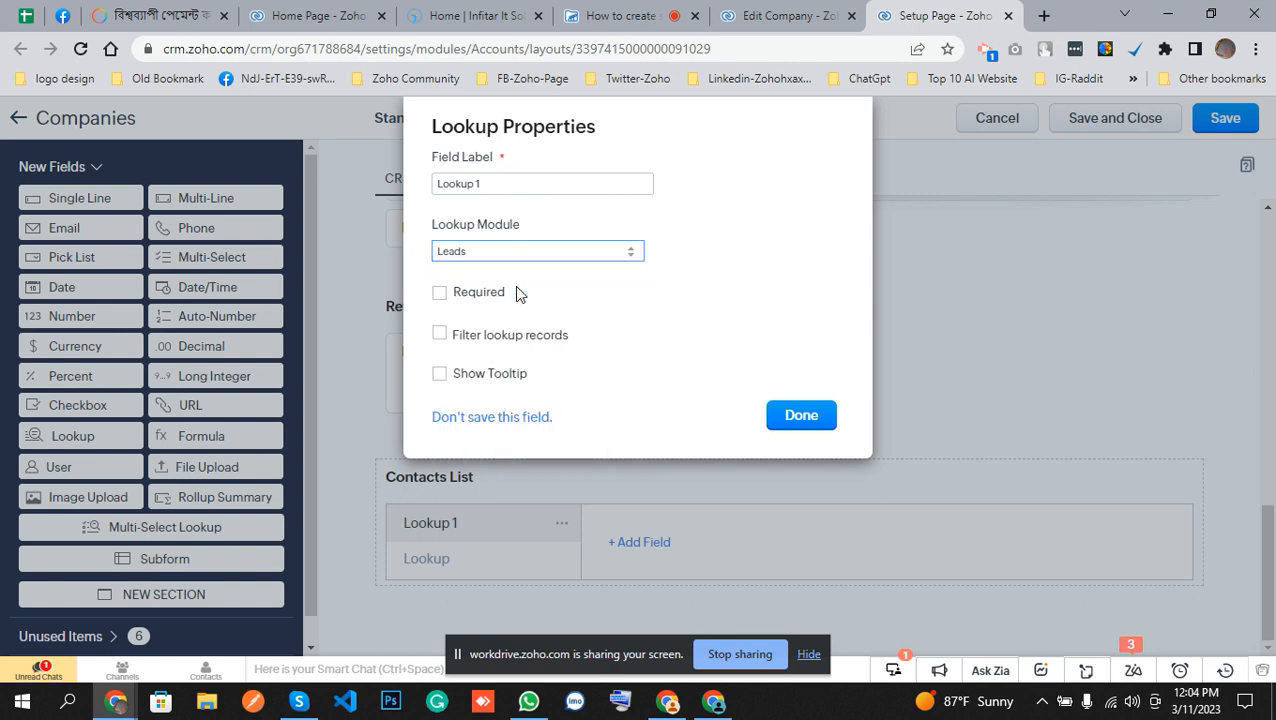
click(482, 180)
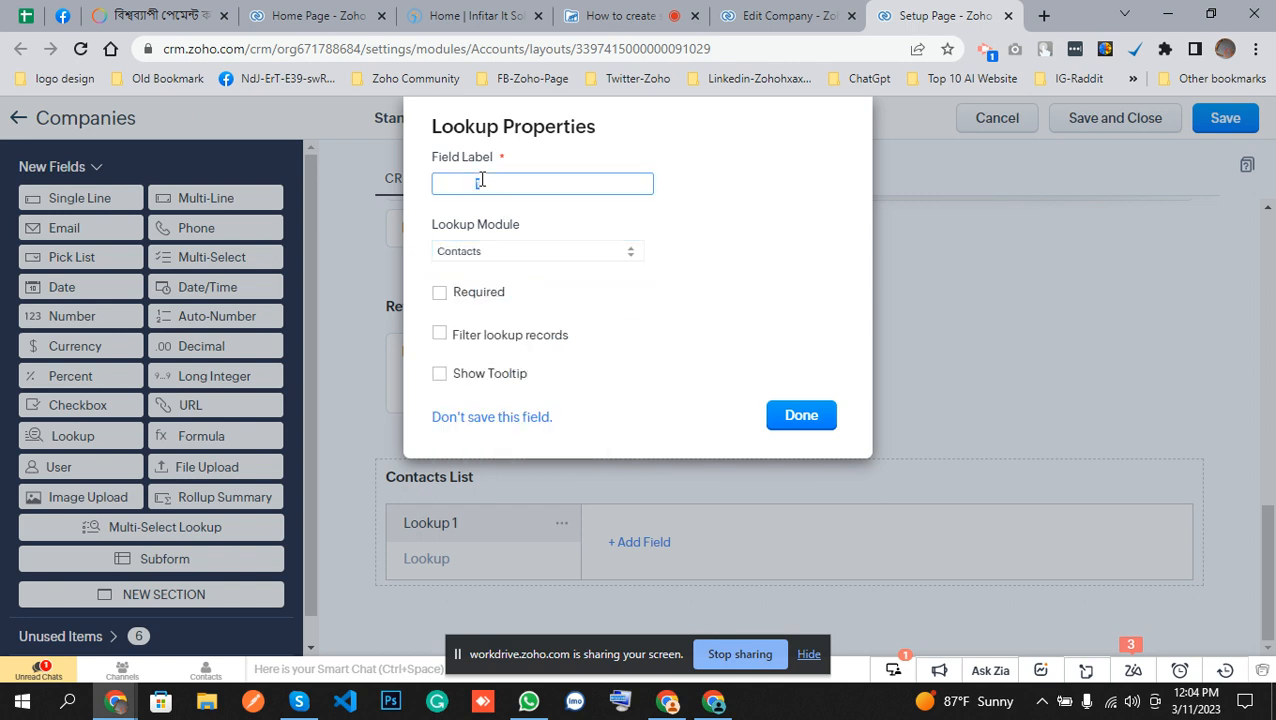
text(Contact Name)
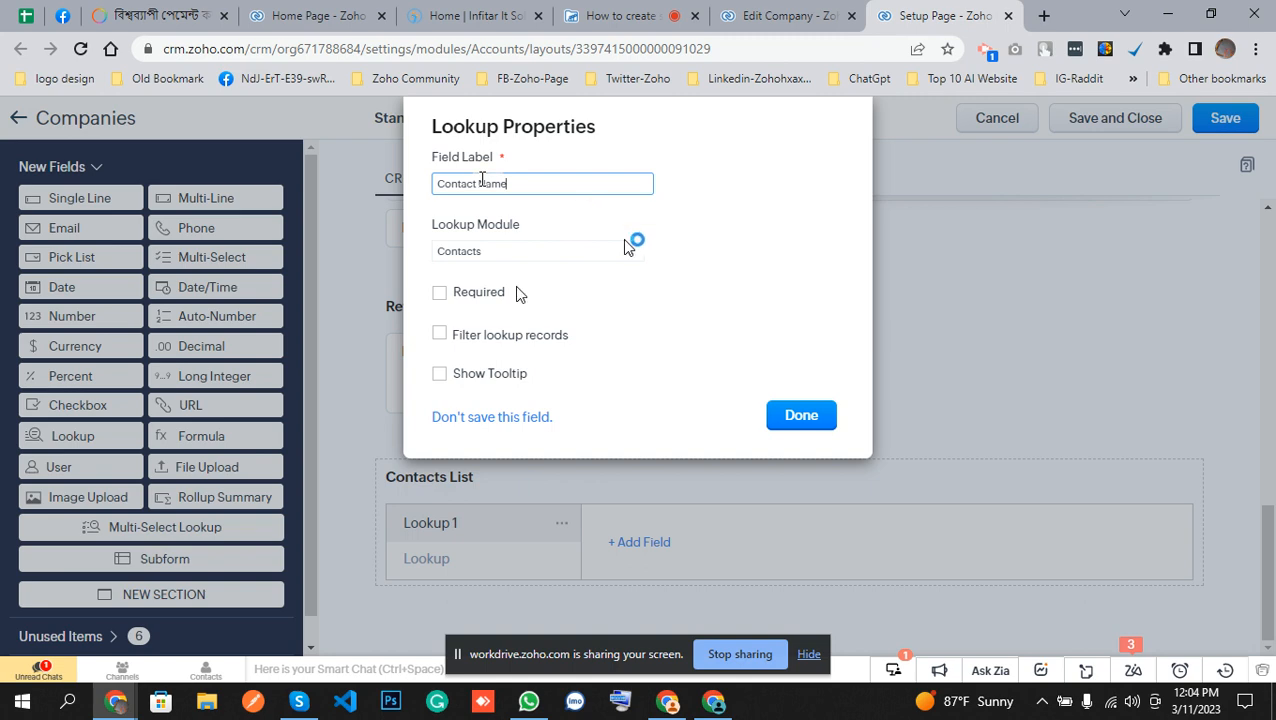
click(800, 416)
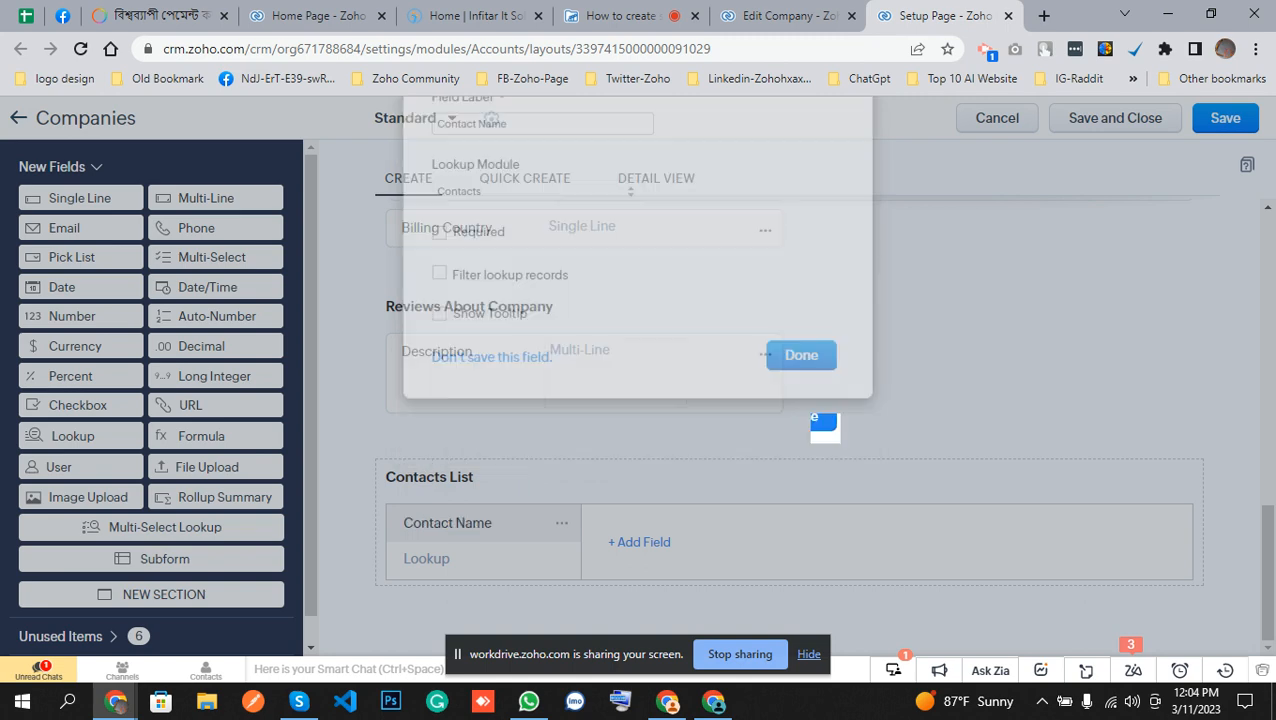
Add the Email field from the Contacts lookup module to the subform, labelled Email.
click(643, 542)
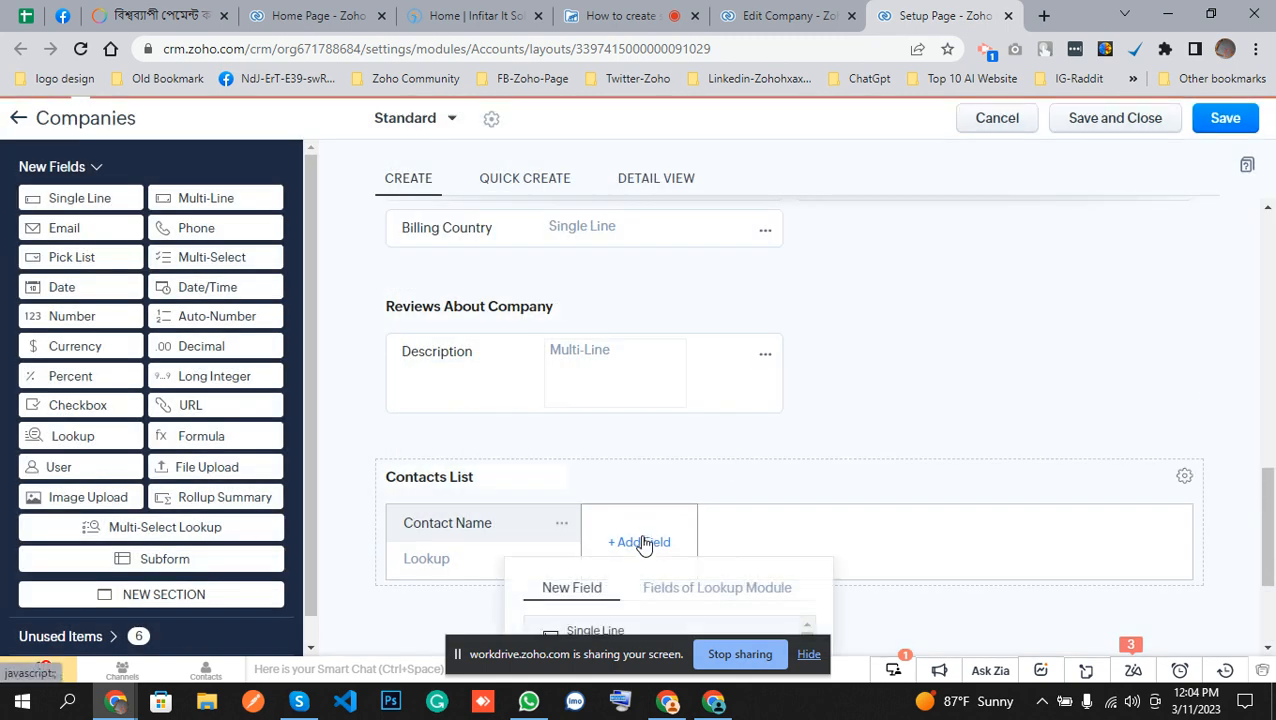
scroll(791, 426, down, 2)
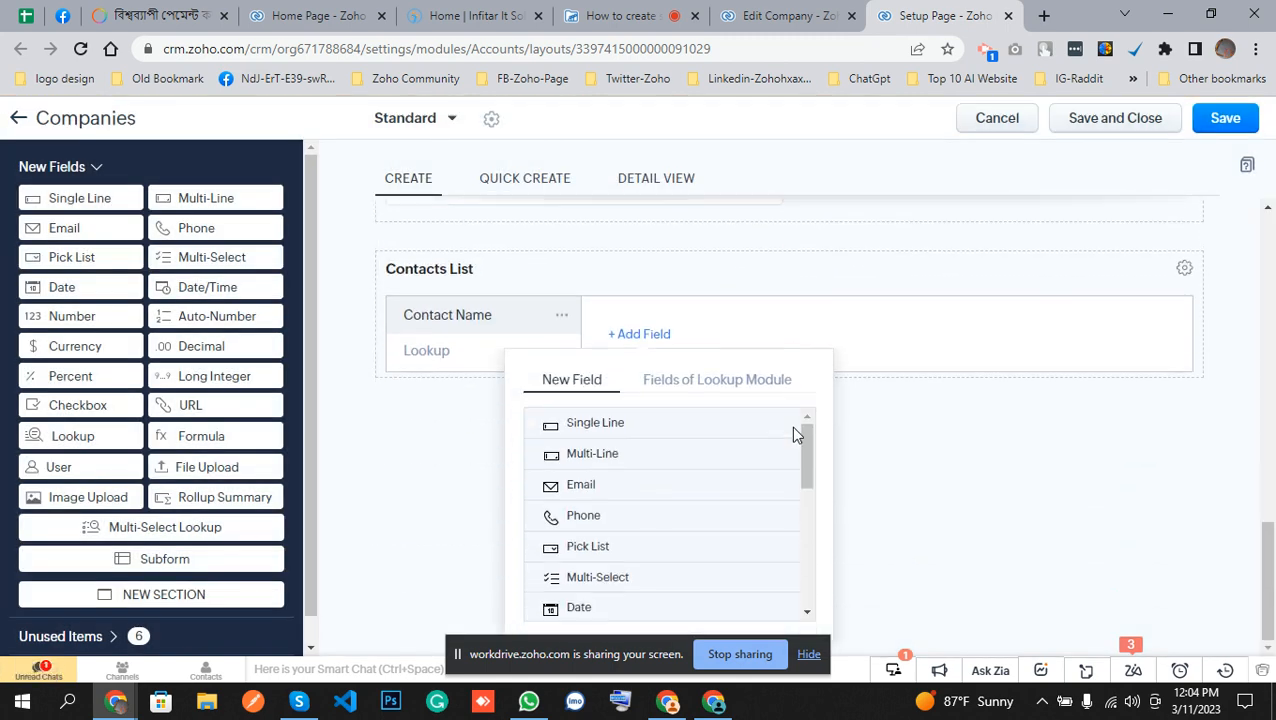
click(727, 386)
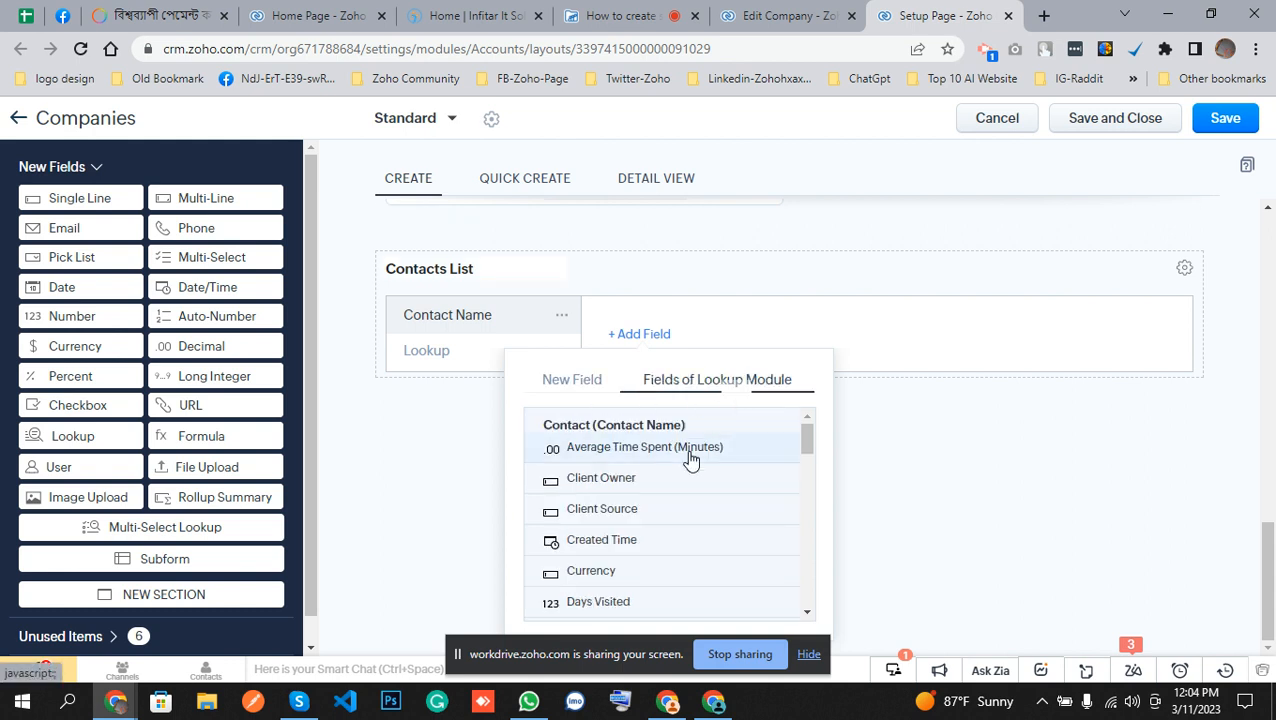
scroll(687, 456, down, 1)
scroll(690, 459, down, 2)
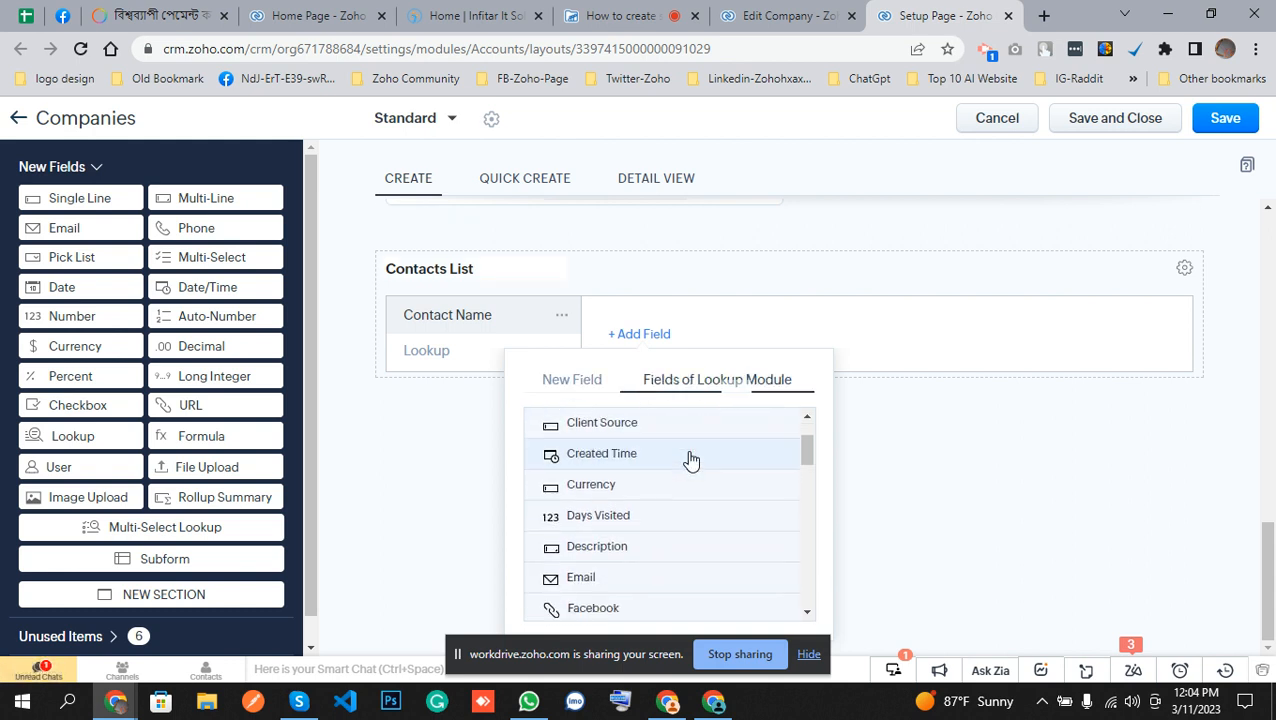
click(578, 552)
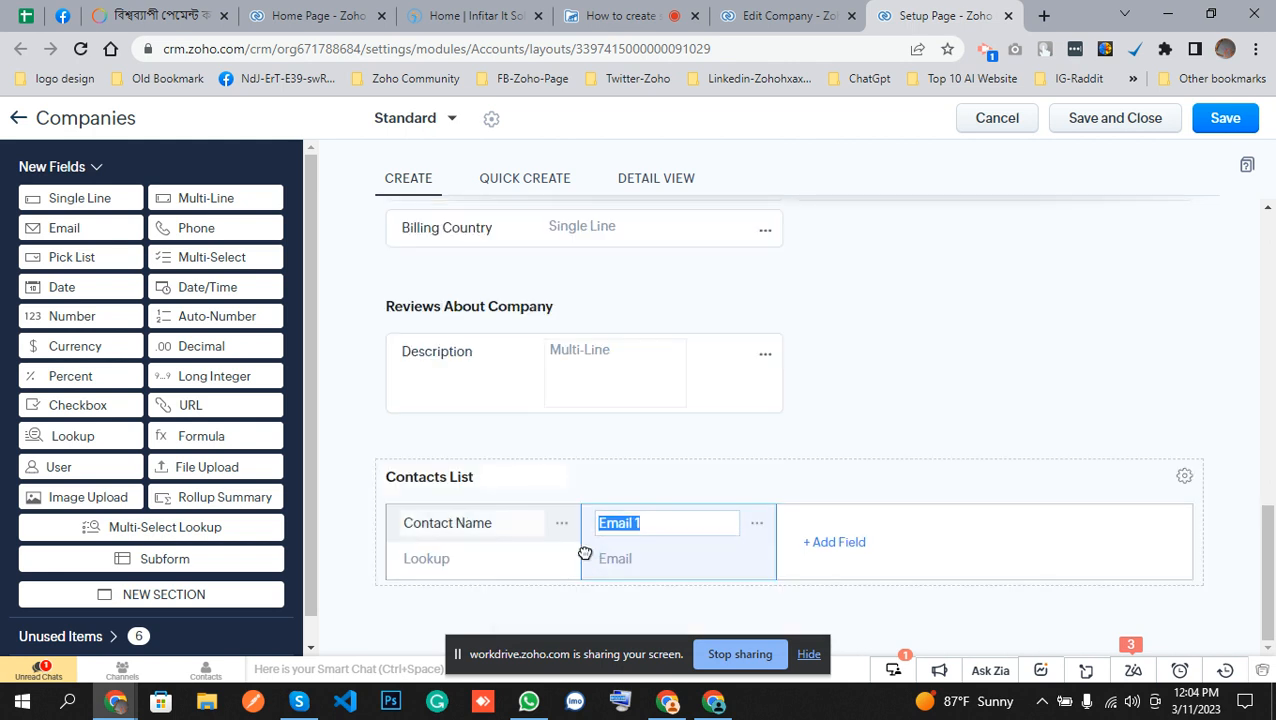
click(671, 525)
click(862, 416)
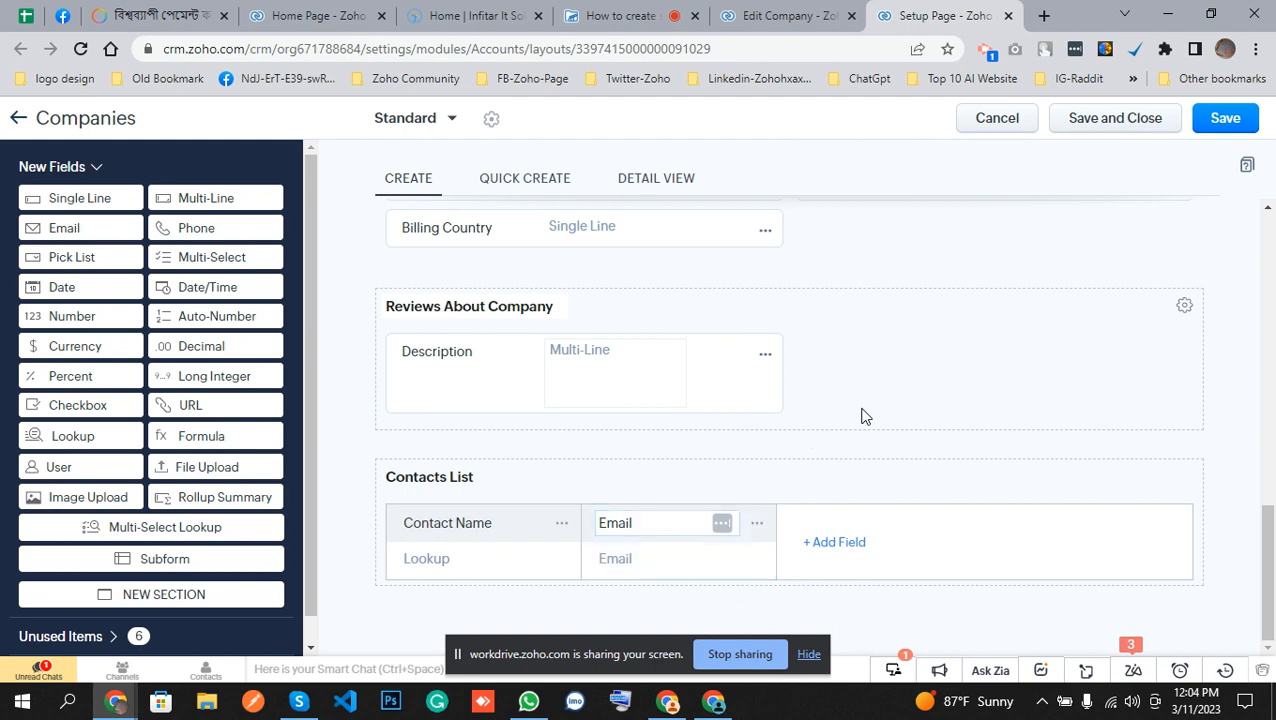
Add the Phone field from the Contacts lookup module to the Contacts List subform, labelled Phone.
click(829, 545)
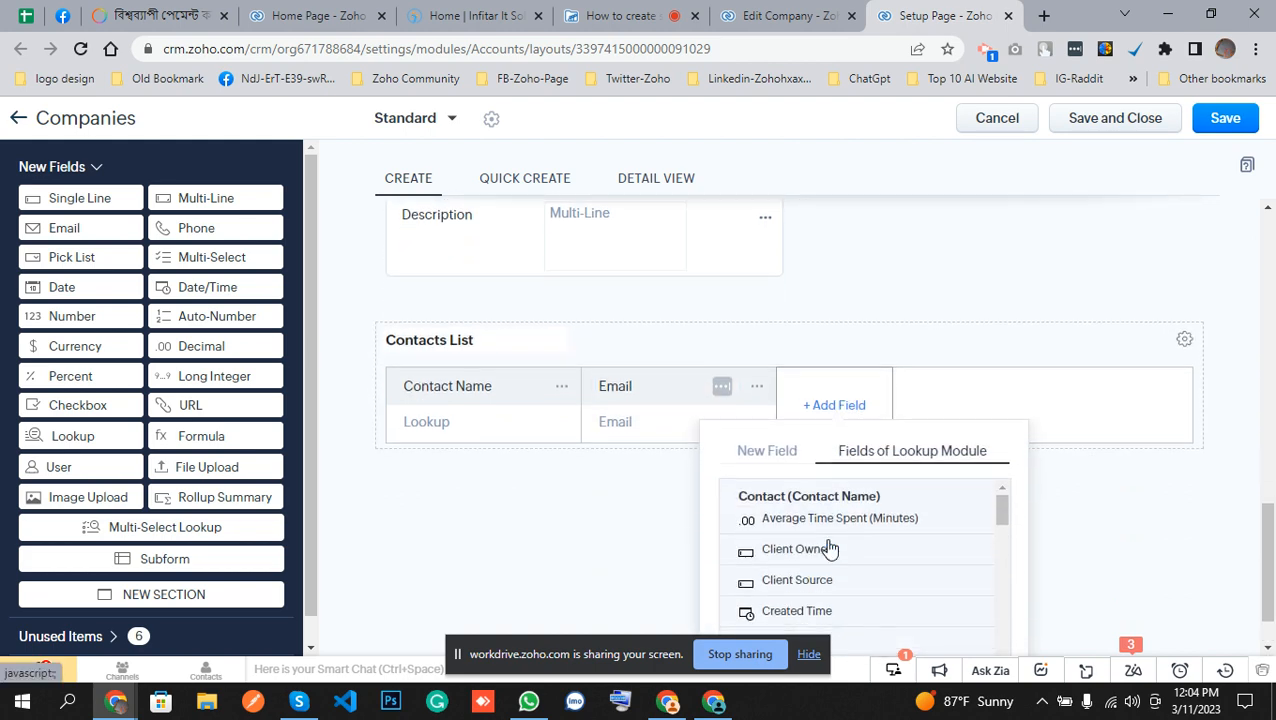
scroll(829, 545, down, 10)
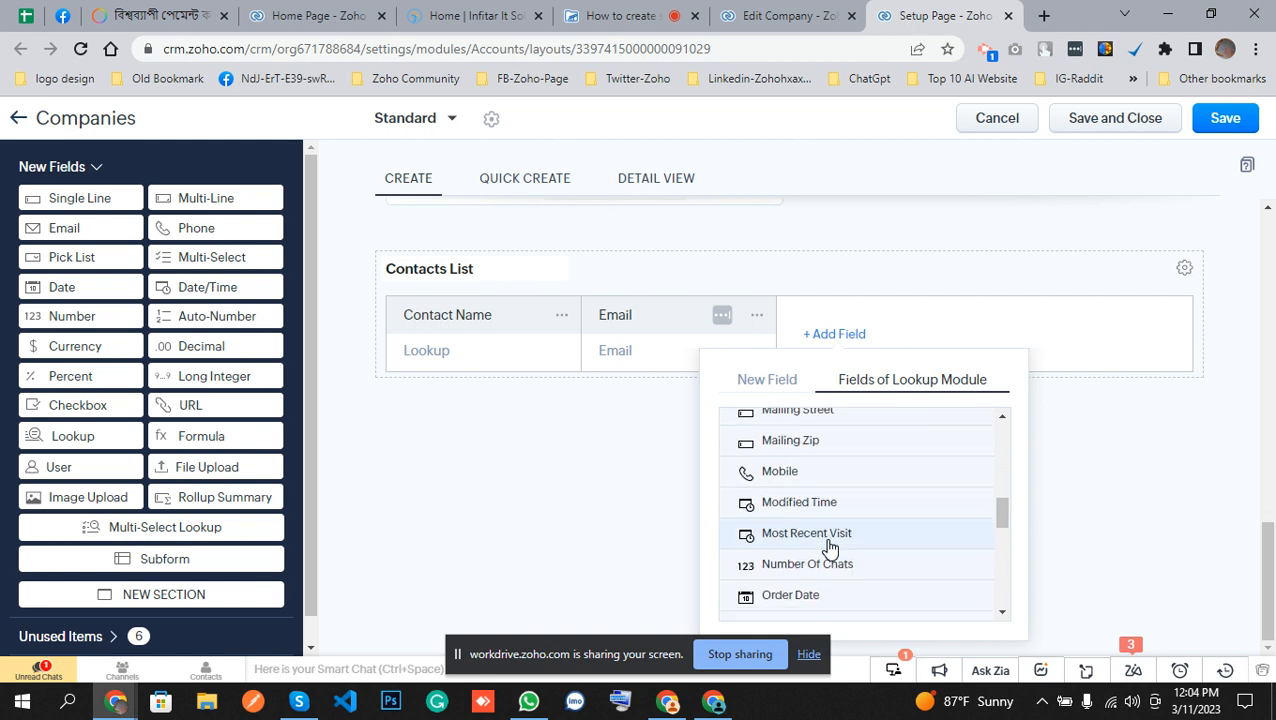
scroll(829, 546, down, 5)
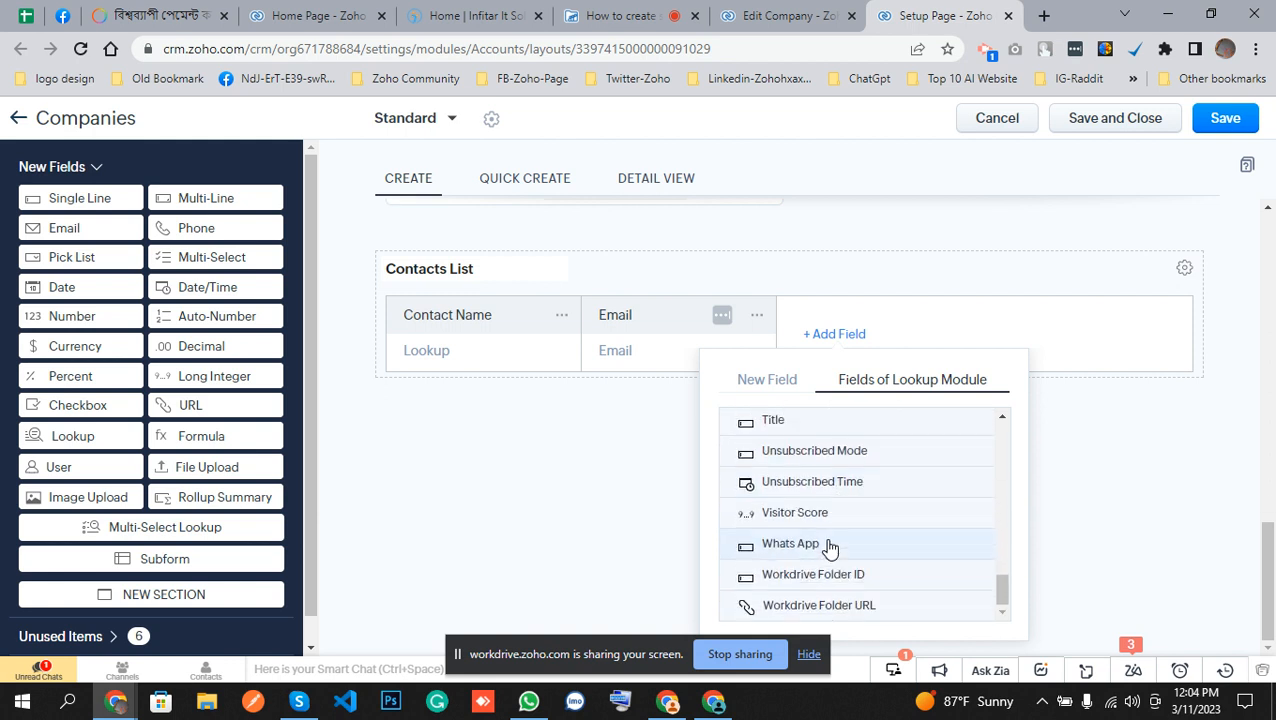
scroll(829, 546, up, 15)
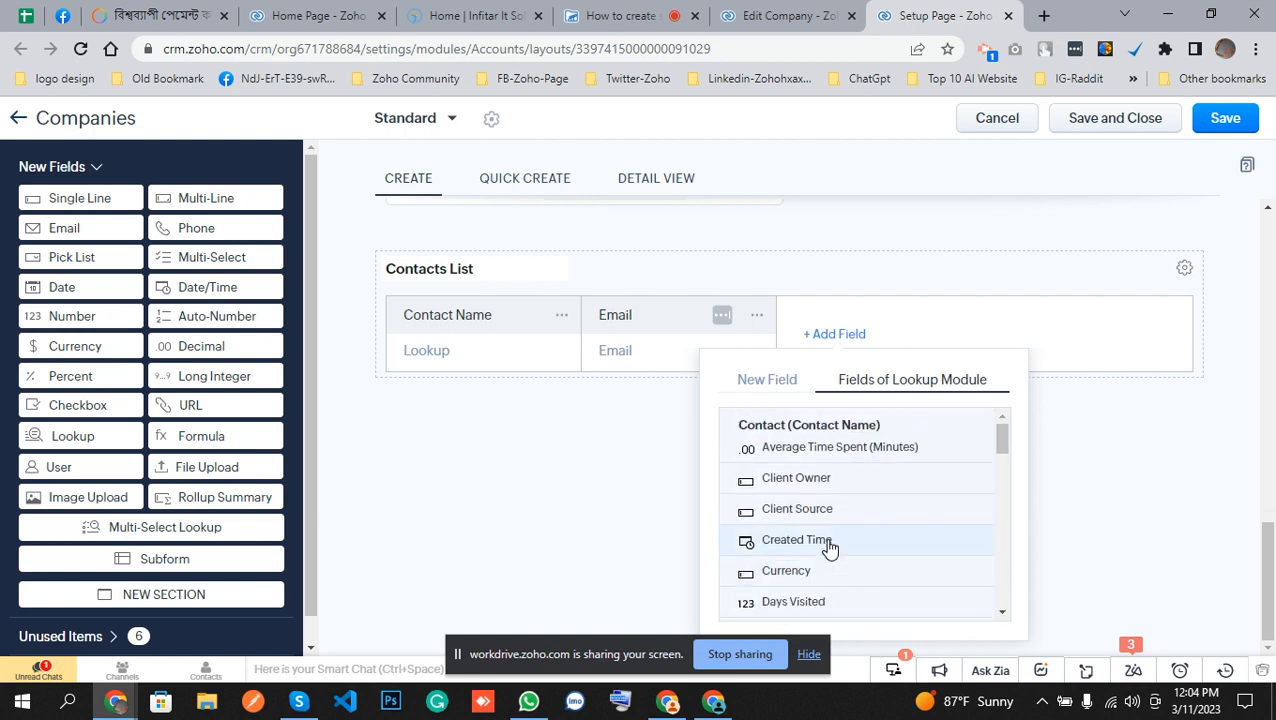
scroll(829, 546, down, 5)
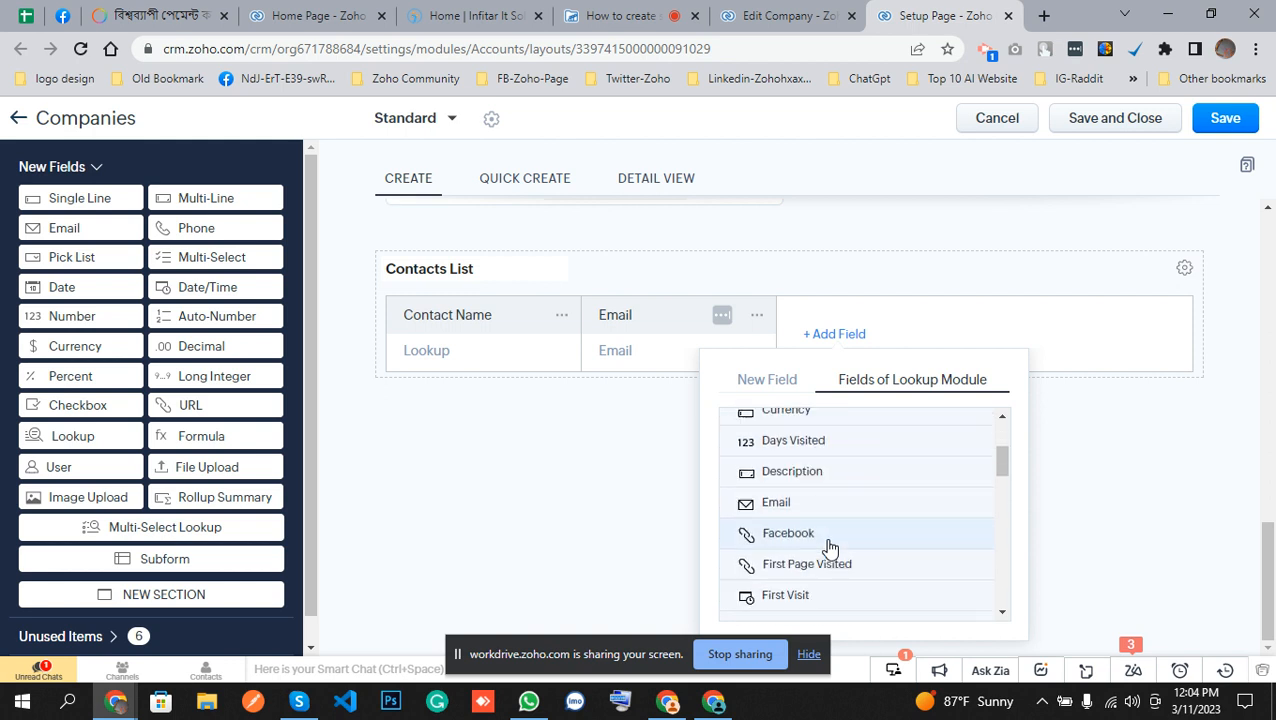
scroll(829, 546, down, 5)
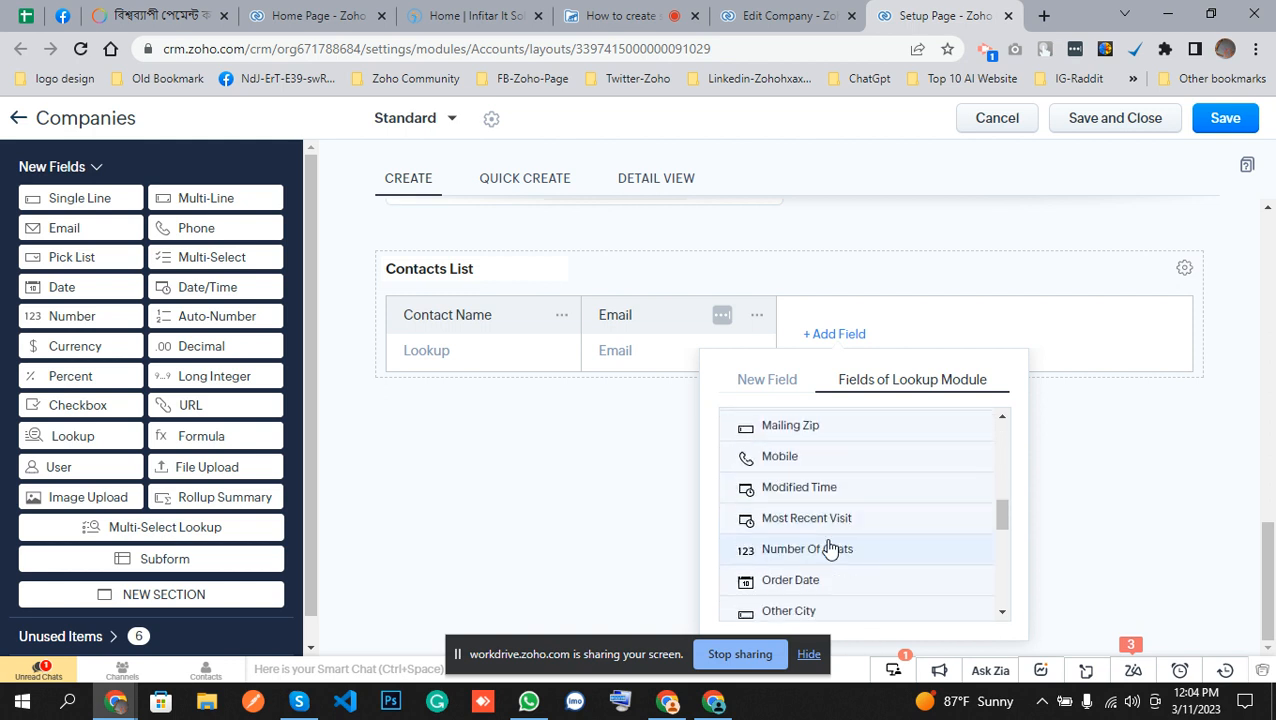
scroll(829, 546, down, 5)
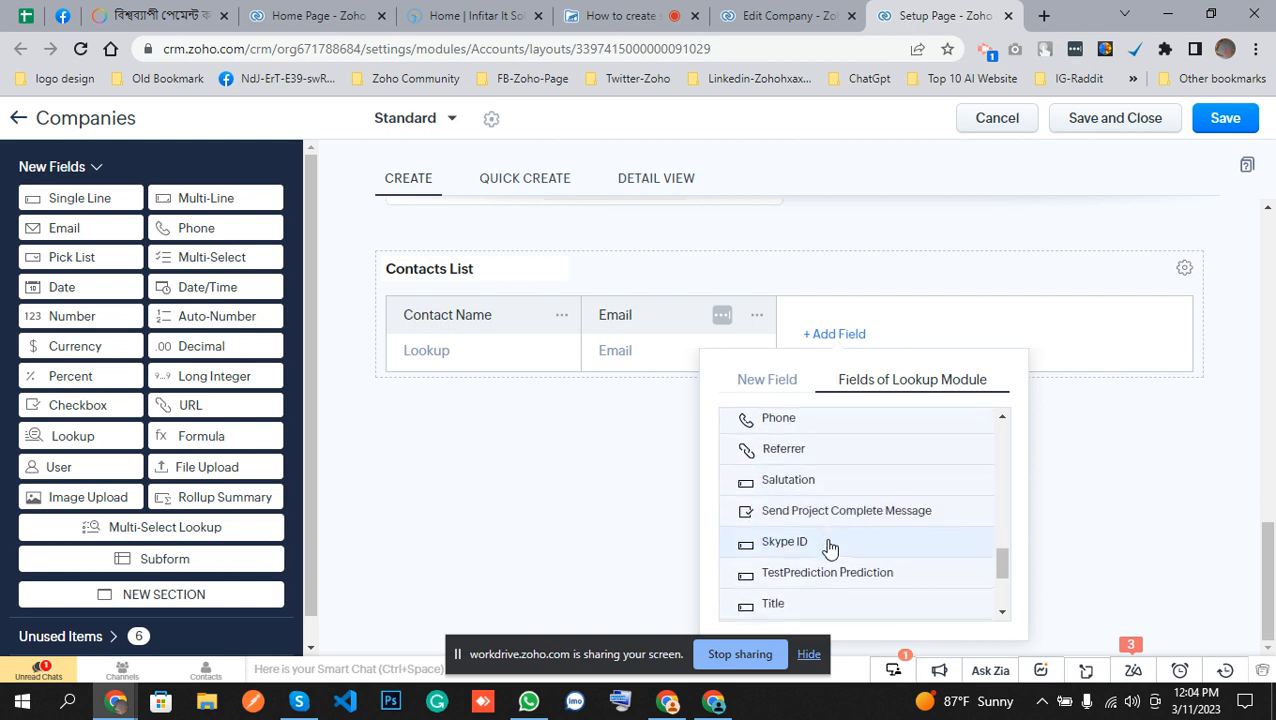
scroll(829, 546, down, 2)
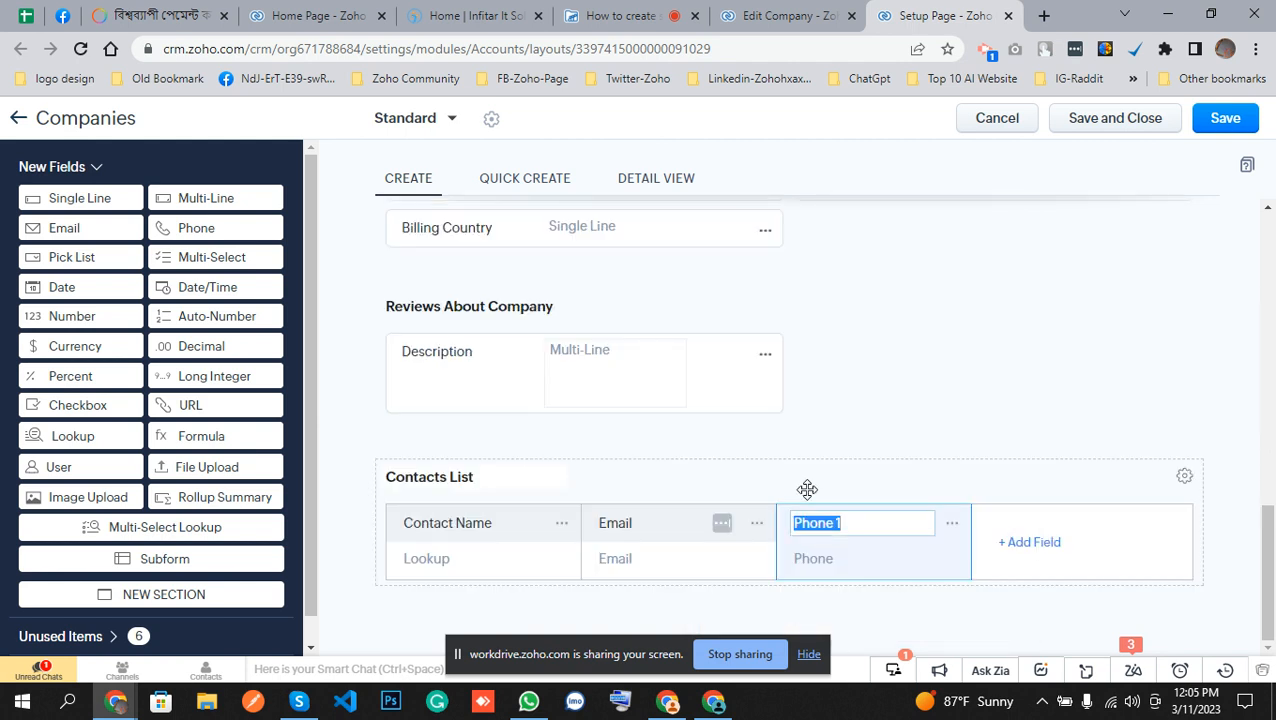
click(841, 517)
Add a new Single Line field to the Contacts List subform, labelled Description.
click(1029, 542)
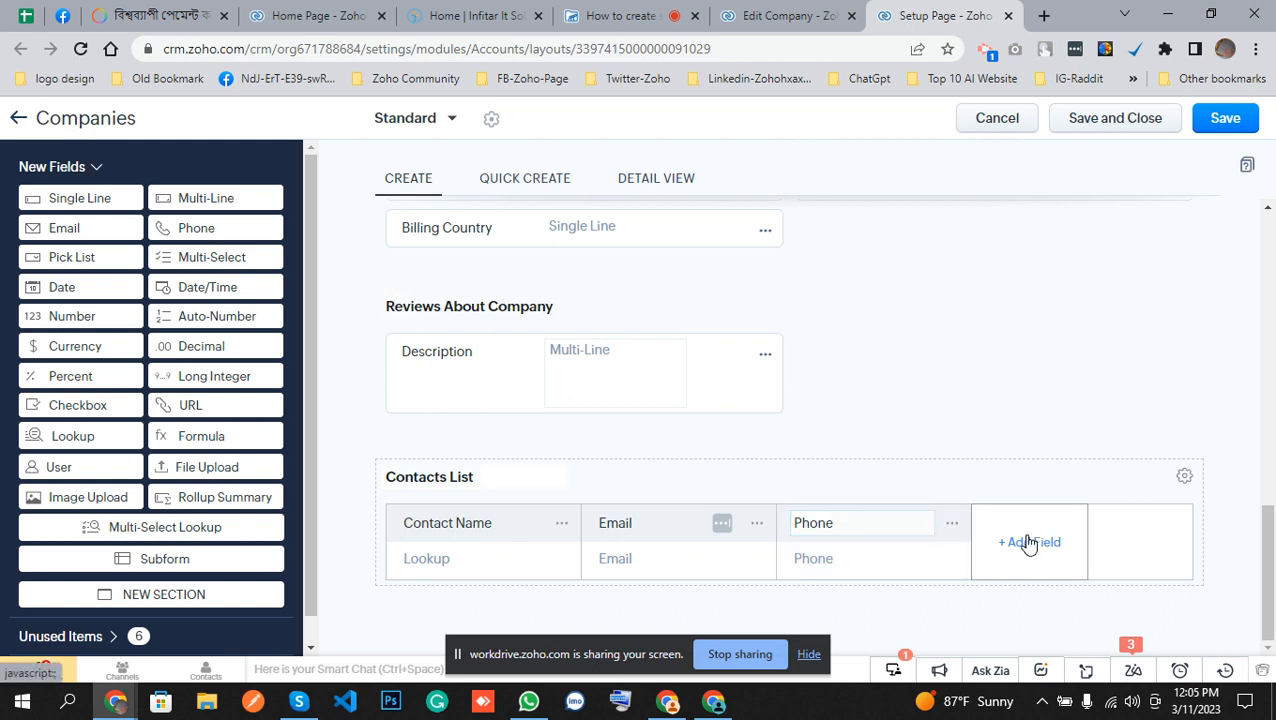
scroll(1029, 542, down, 8)
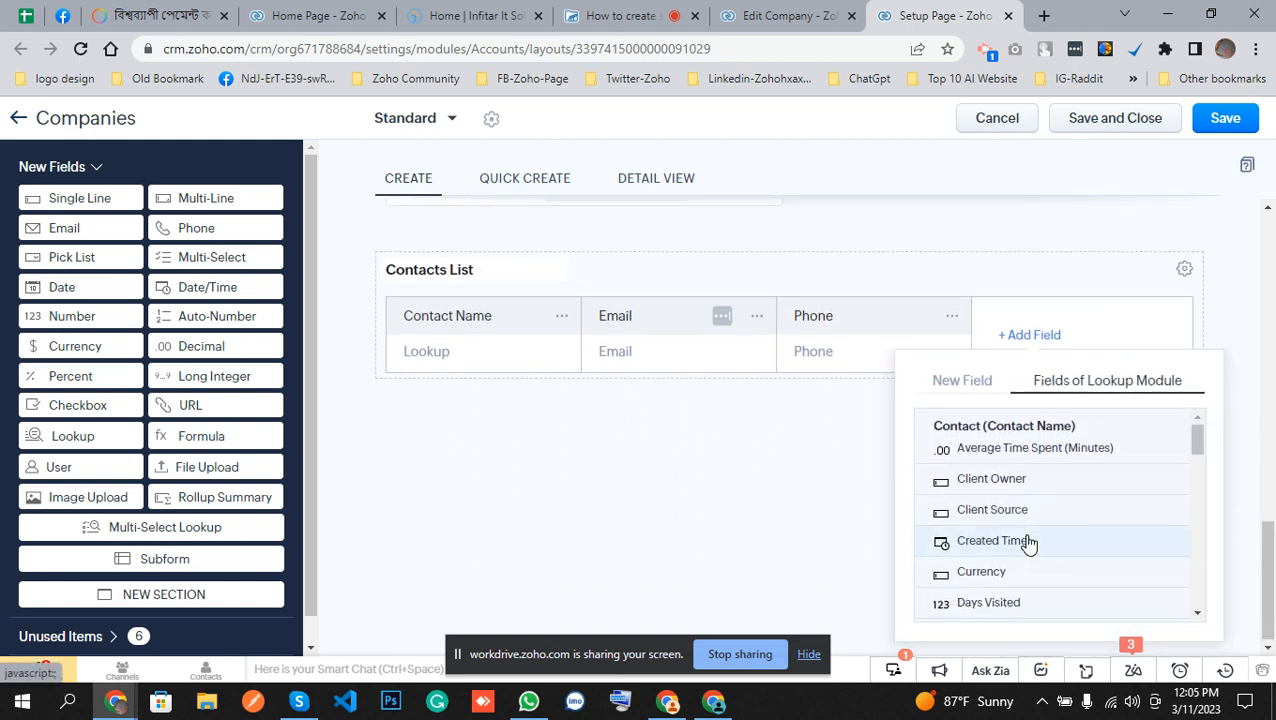
scroll(1029, 542, down, 3)
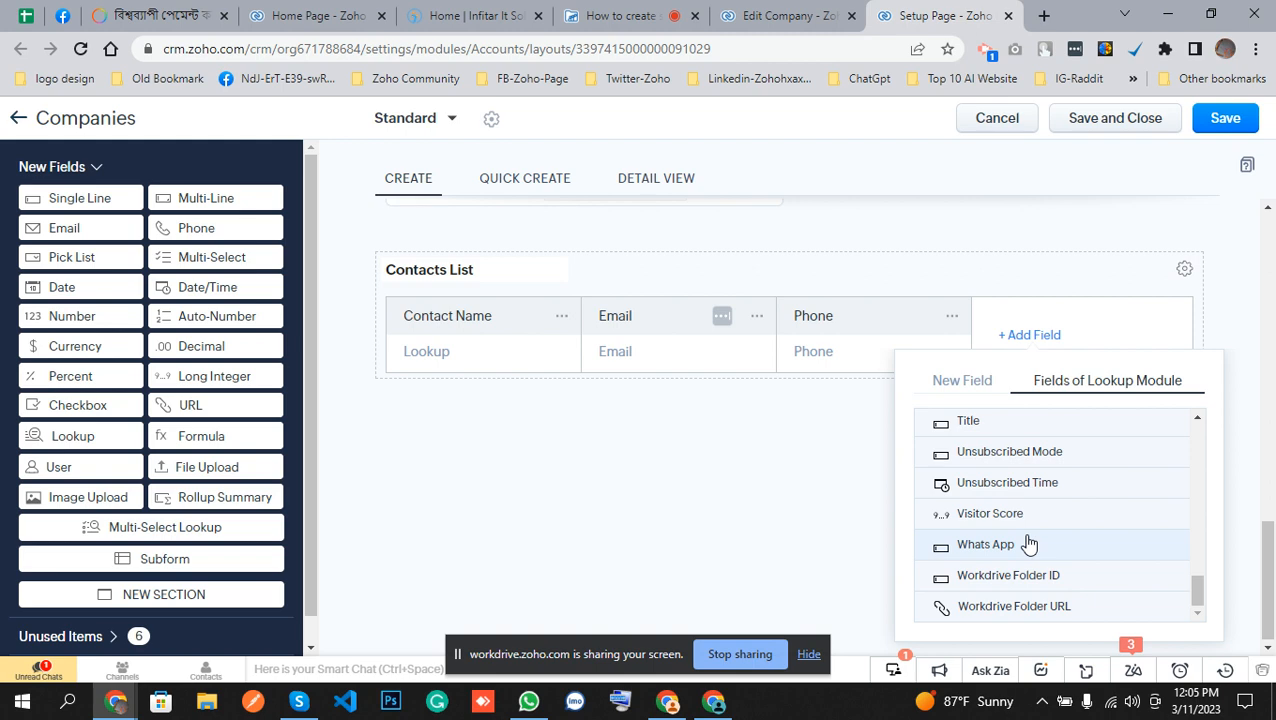
scroll(1029, 542, up, 10)
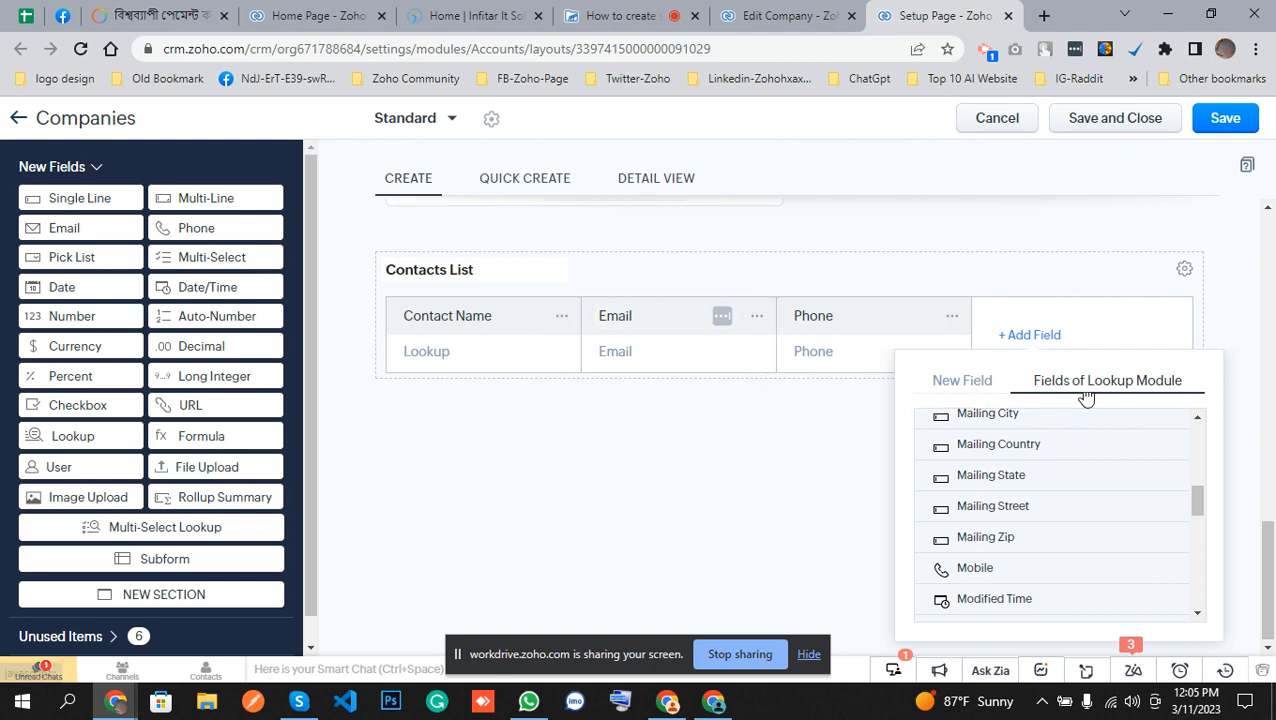
click(976, 396)
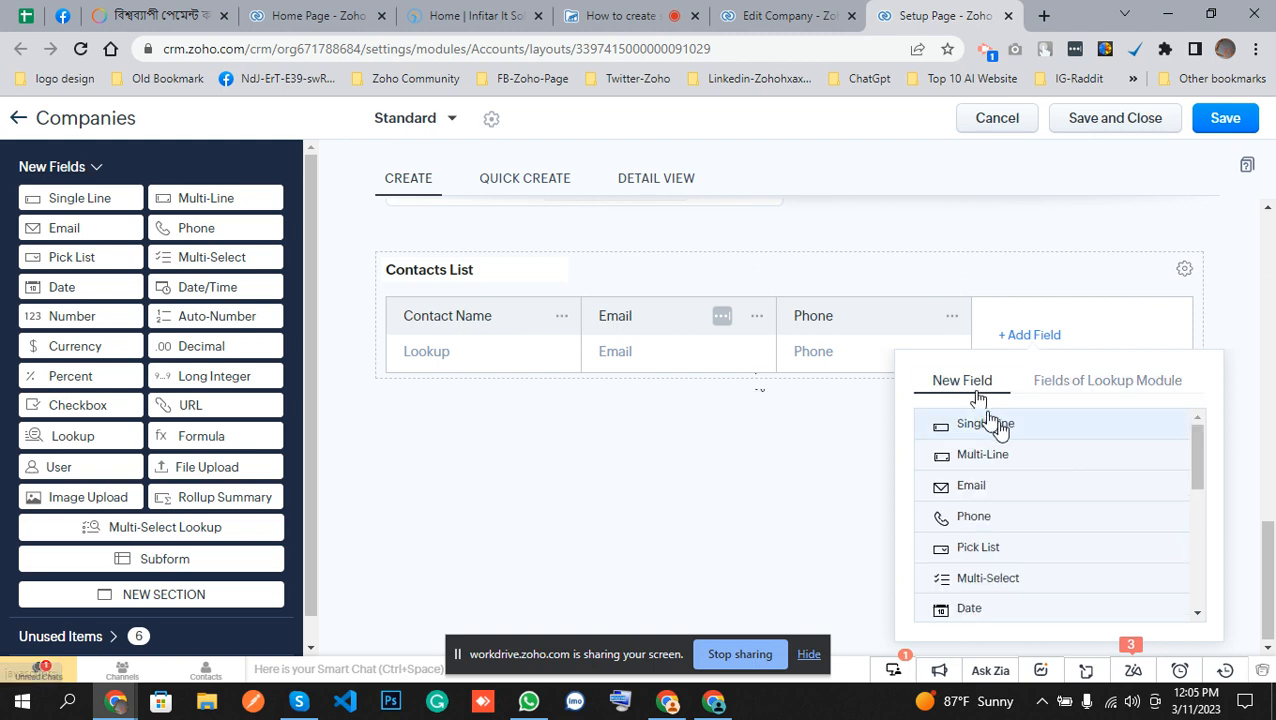
click(982, 422)
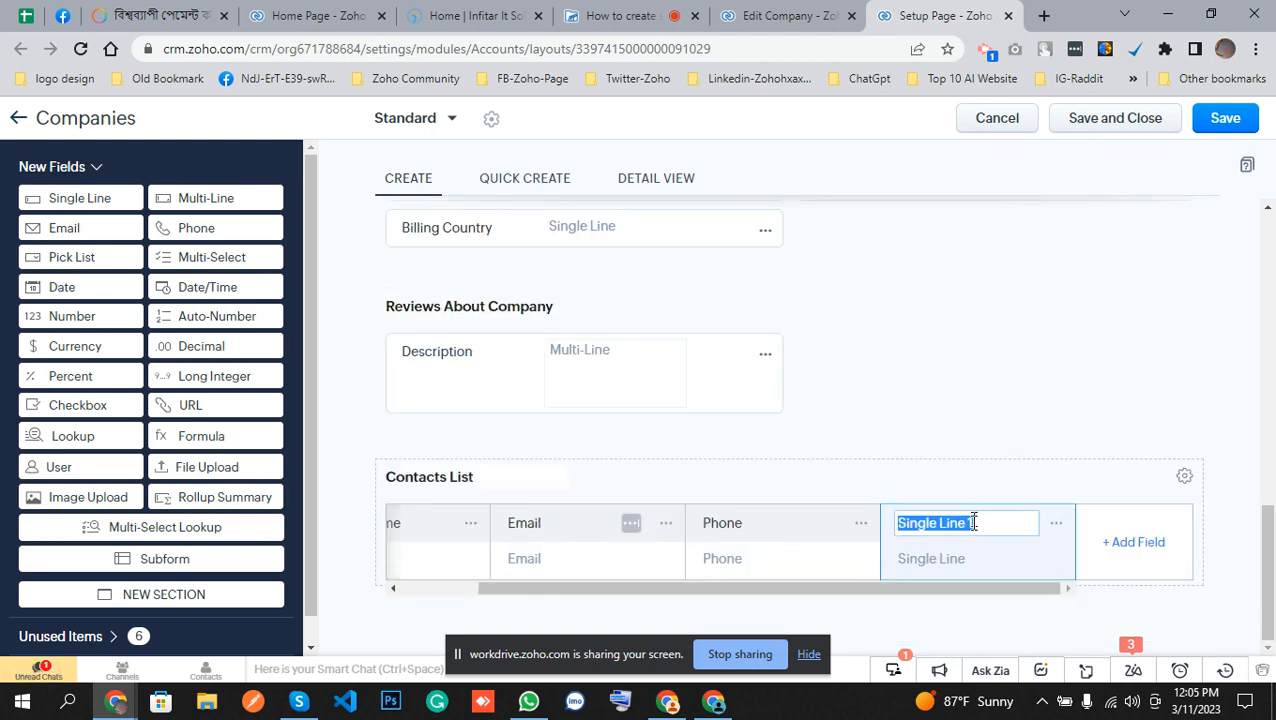
text(Description)
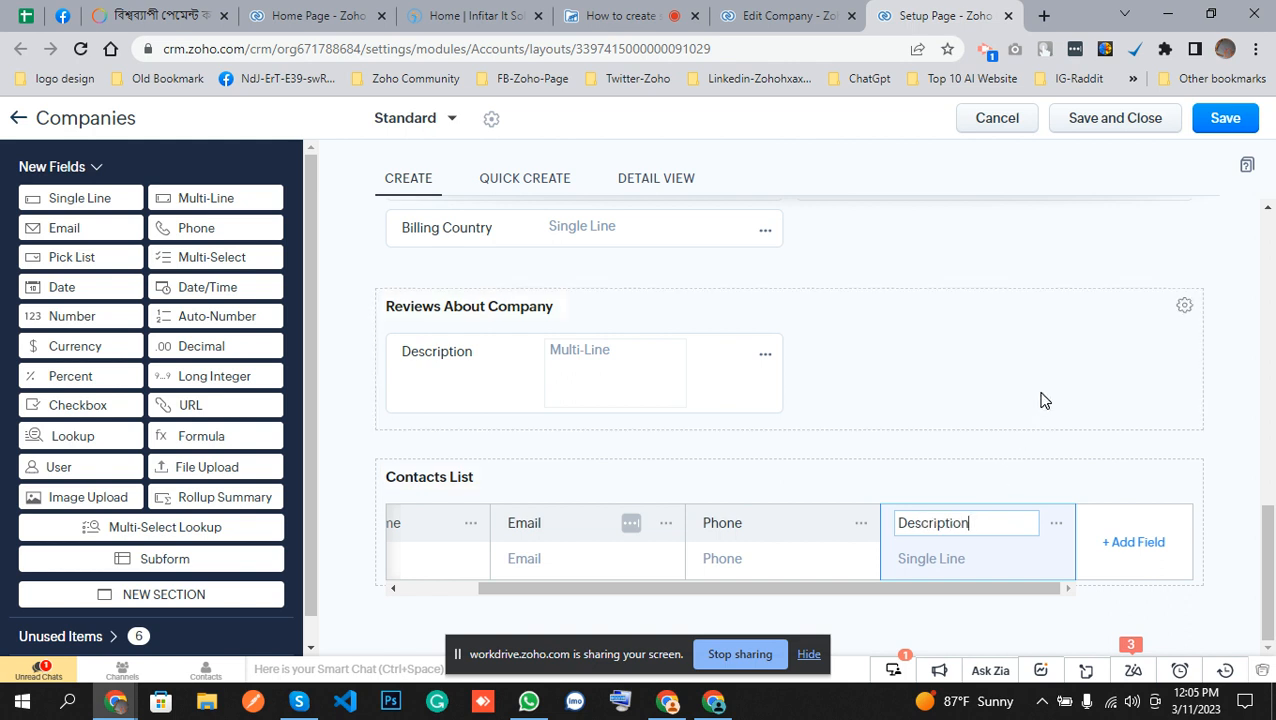
click(1040, 400)
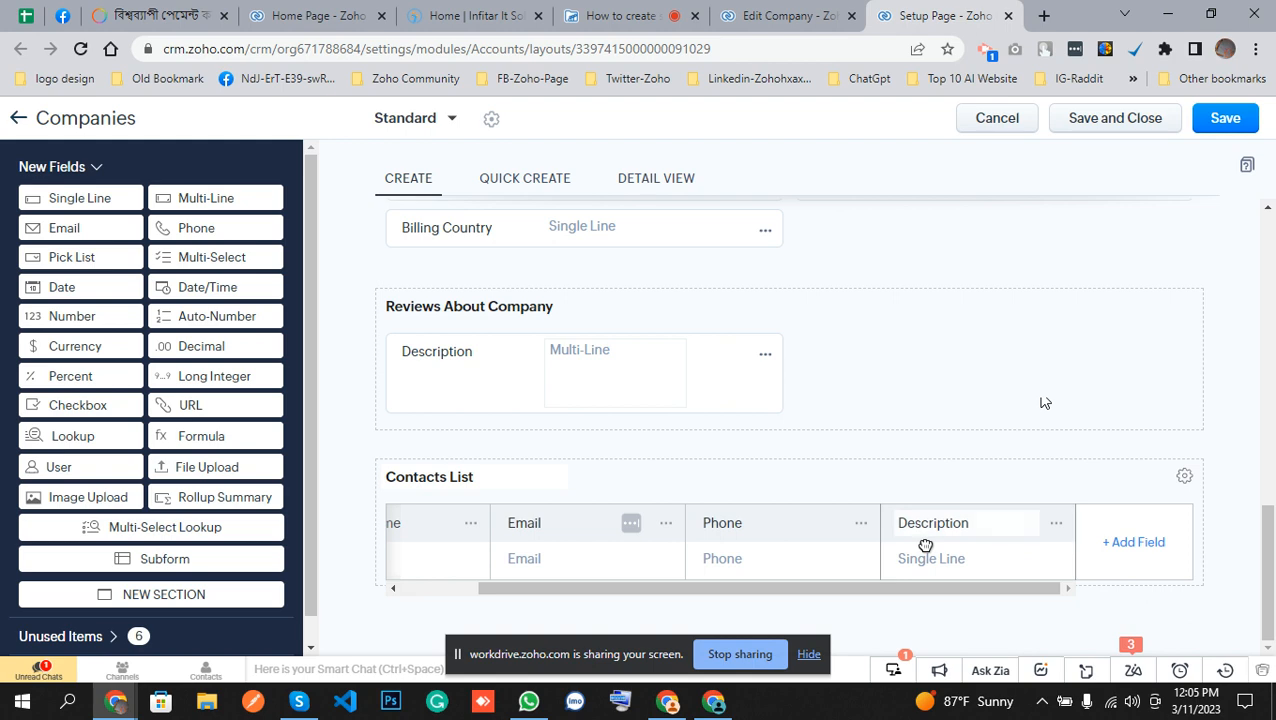
Save the Standard layout and close the layout editor.
click(1236, 120)
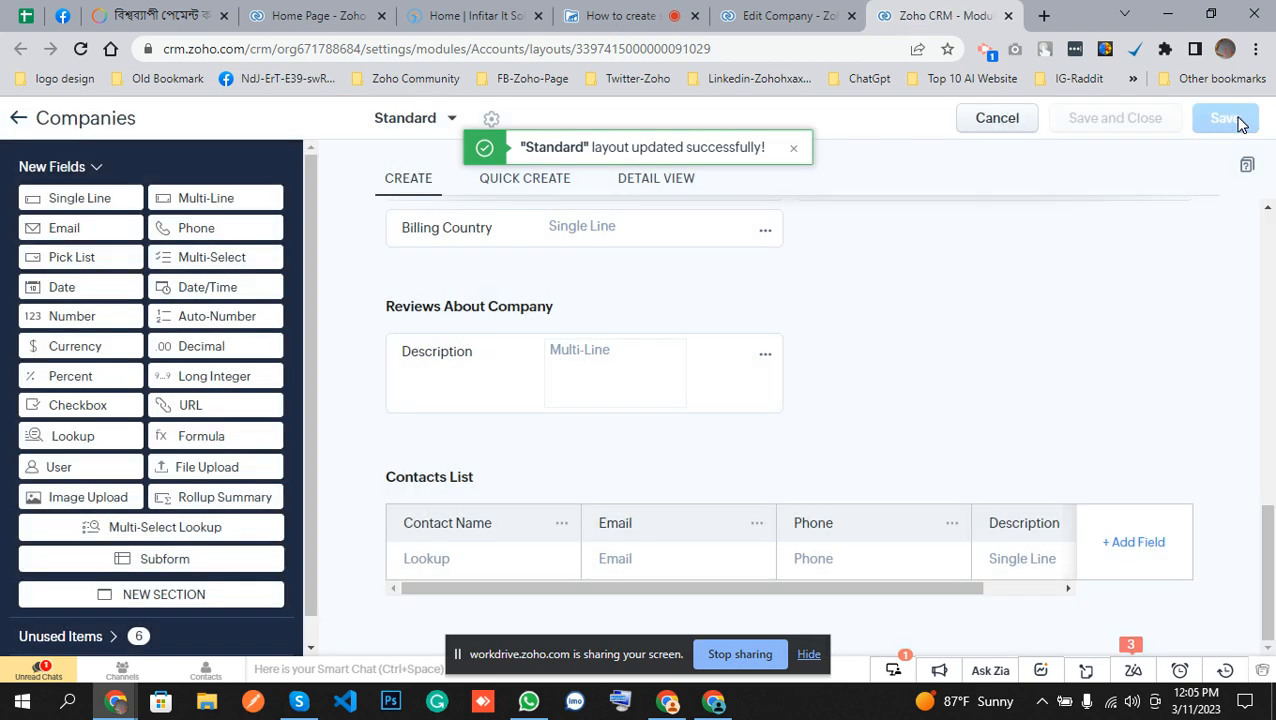
click(1014, 123)
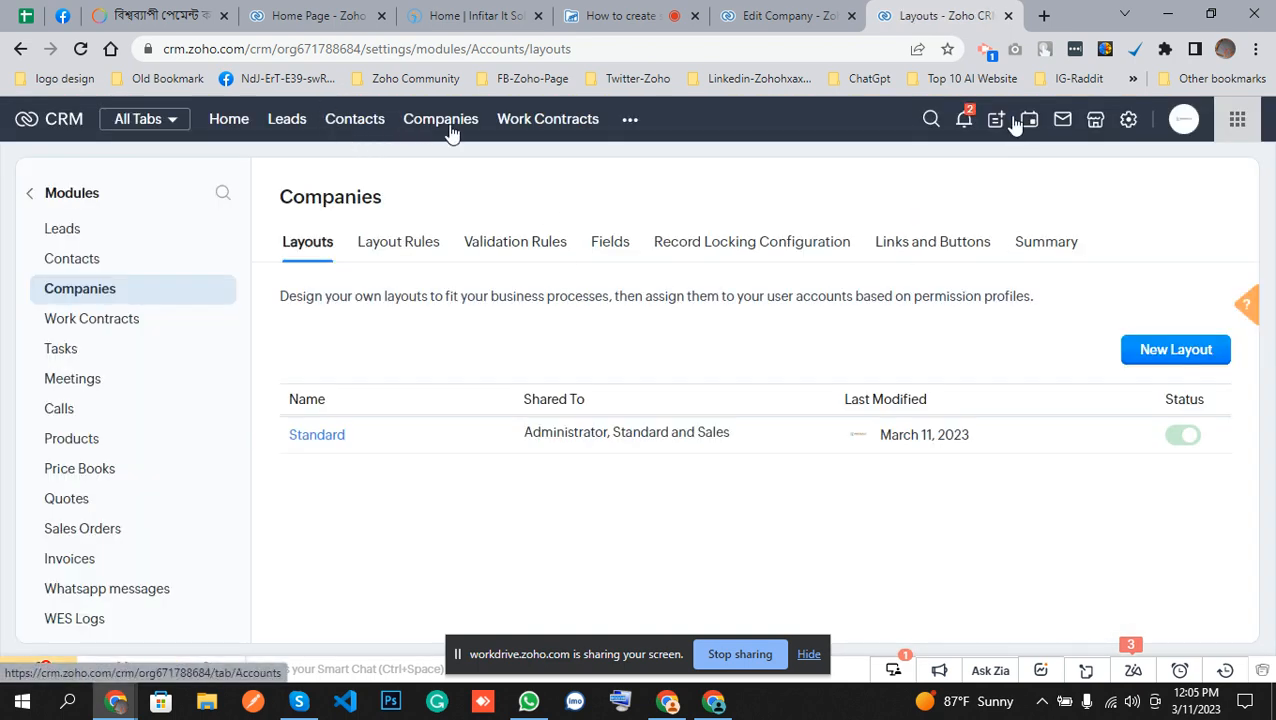
Start a new company record from the Companies module and enter Infitar It Solutions as the company name.
click(445, 122)
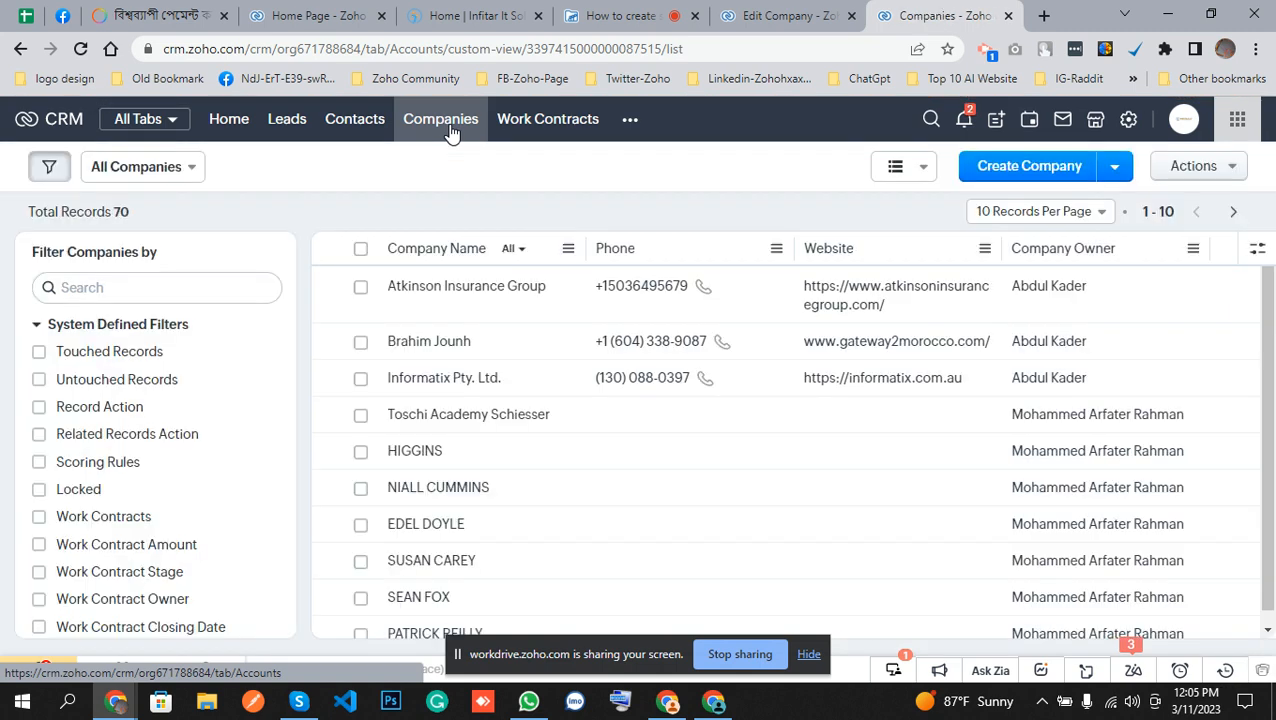
click(1008, 172)
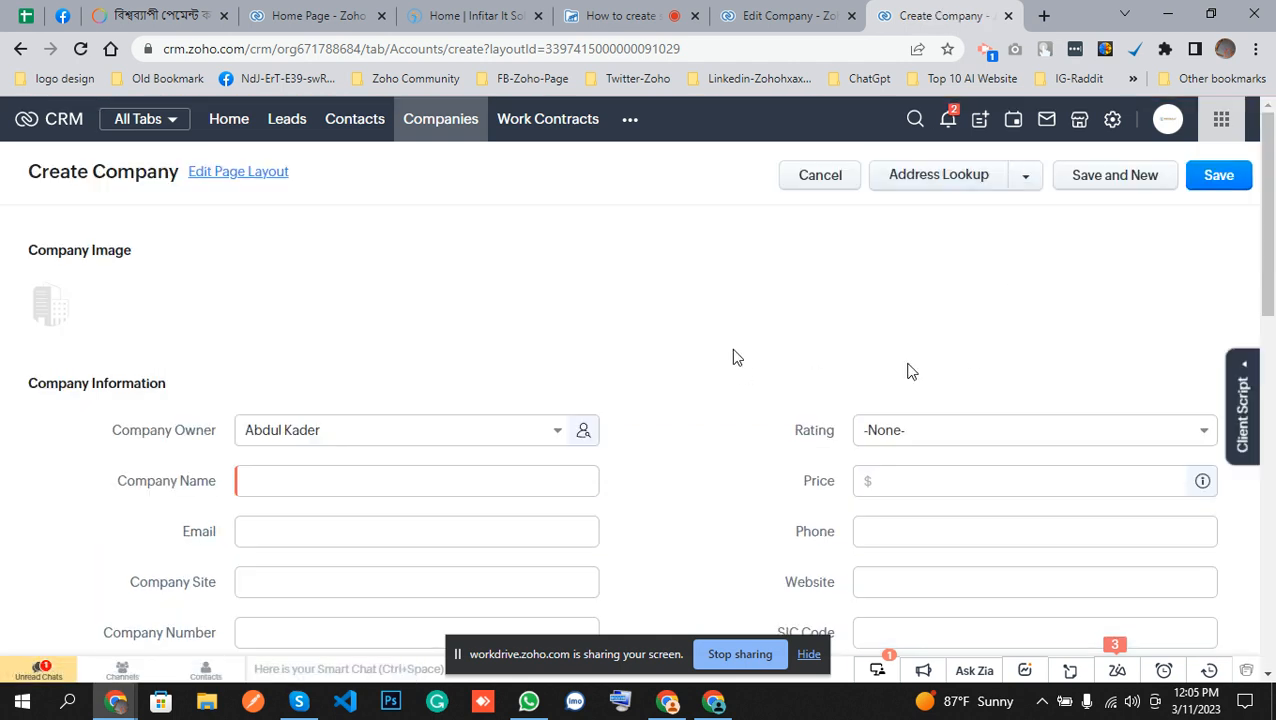
scroll(408, 343, down, 1)
scroll(393, 336, down, 1)
click(367, 336)
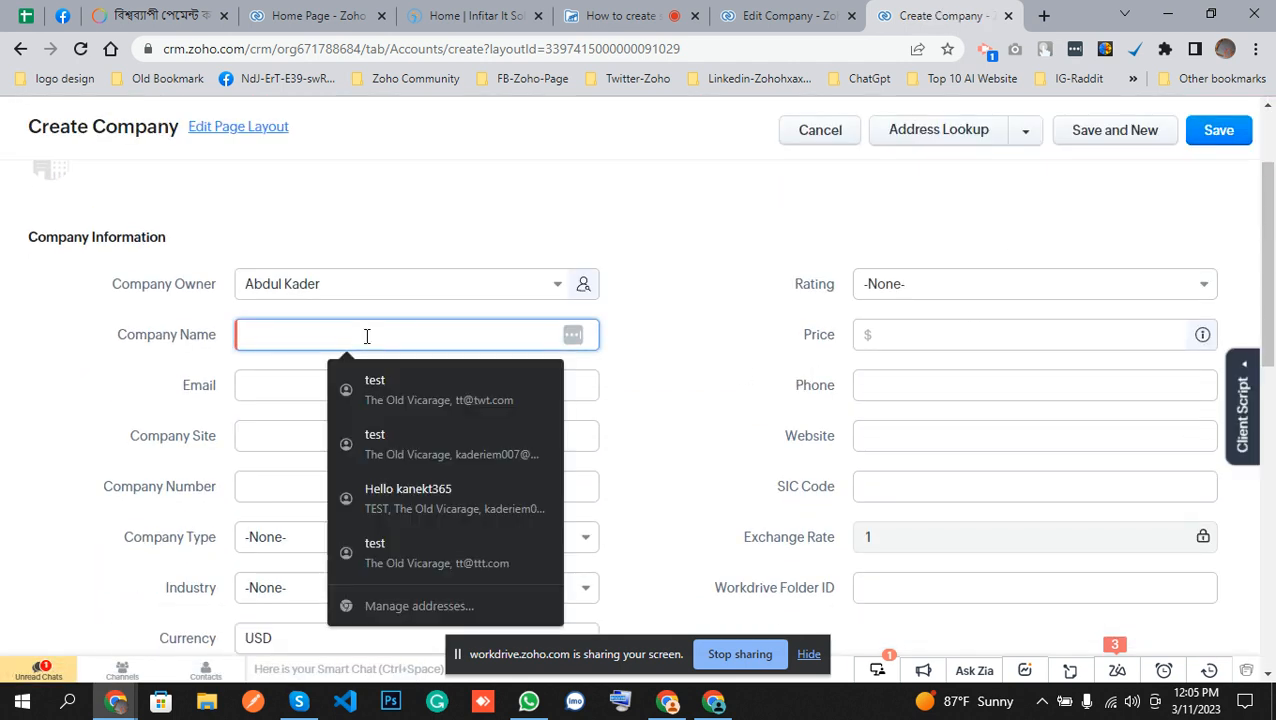
text(Inf)
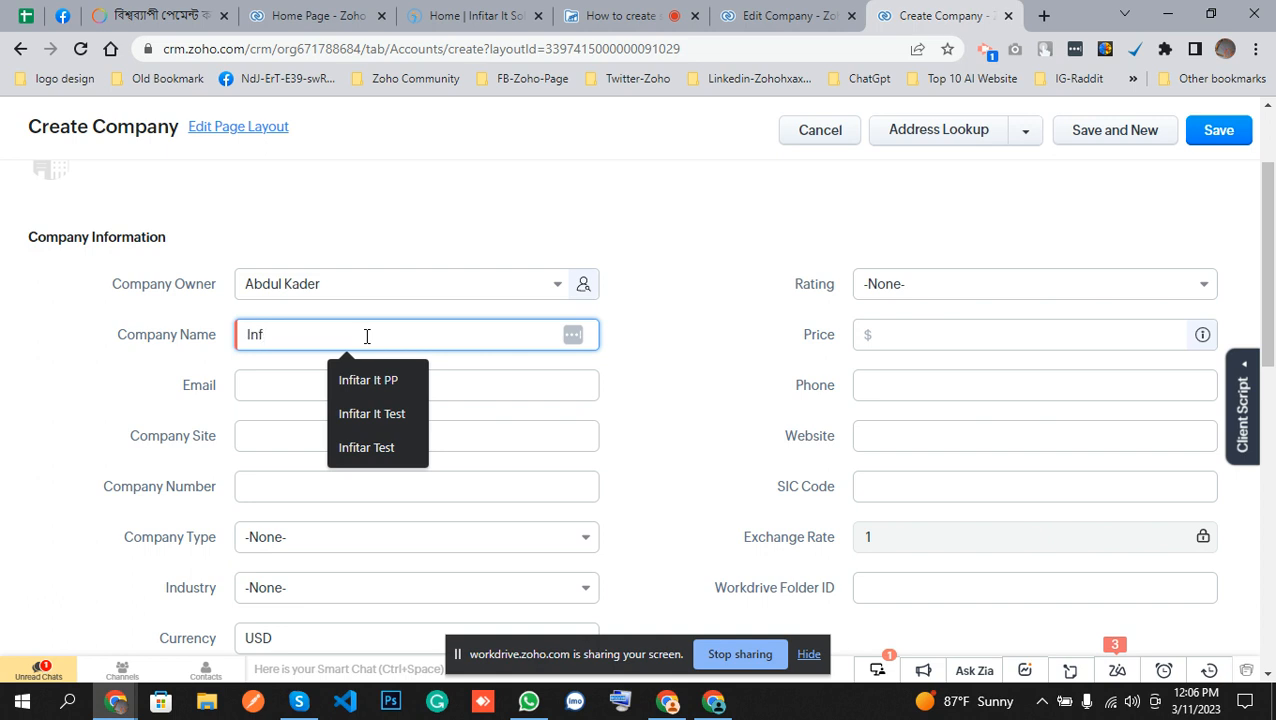
text(itar It)
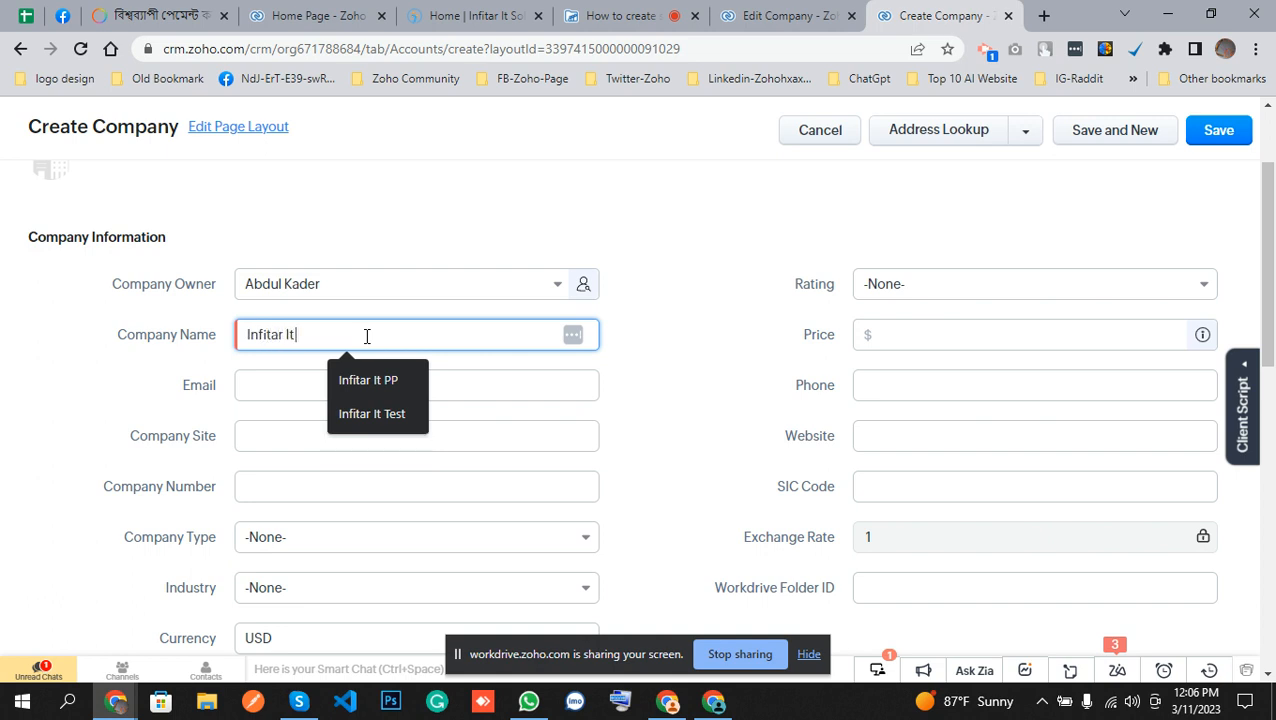
text( Solutions)
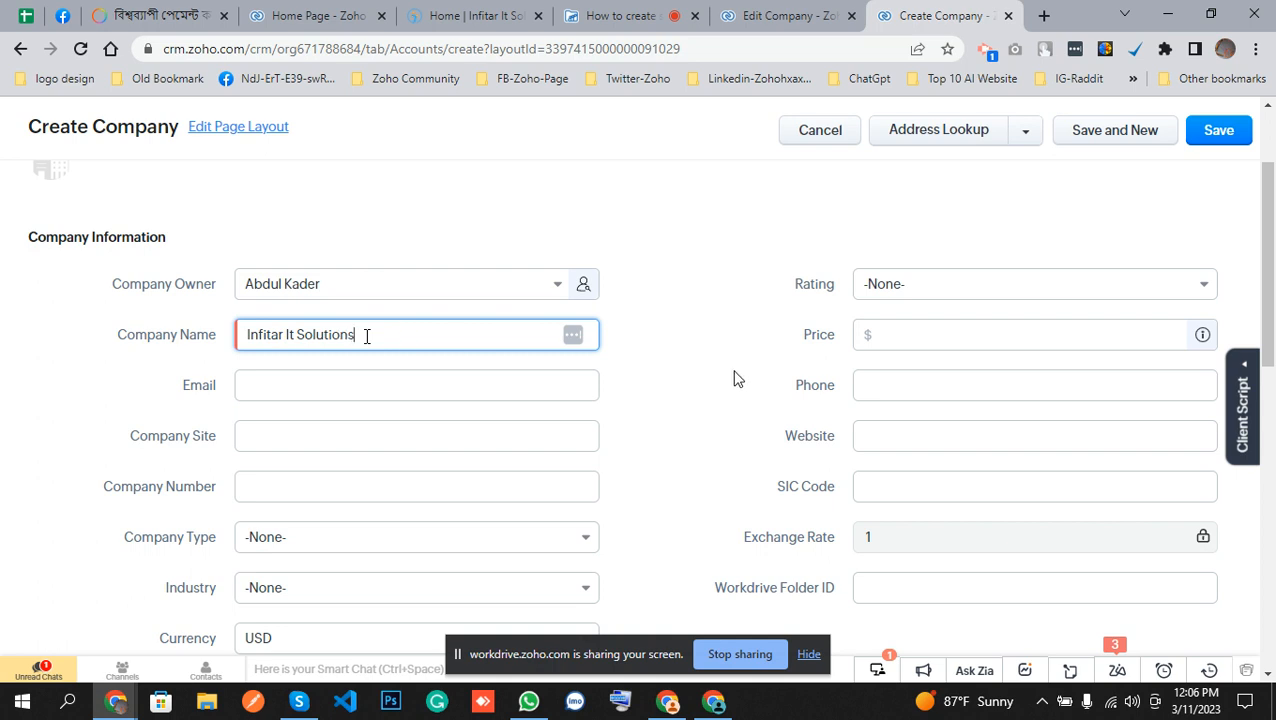
click(735, 372)
Set the price to 456 and fill the phone number from a saved autofill suggestion.
scroll(465, 442, down, 1)
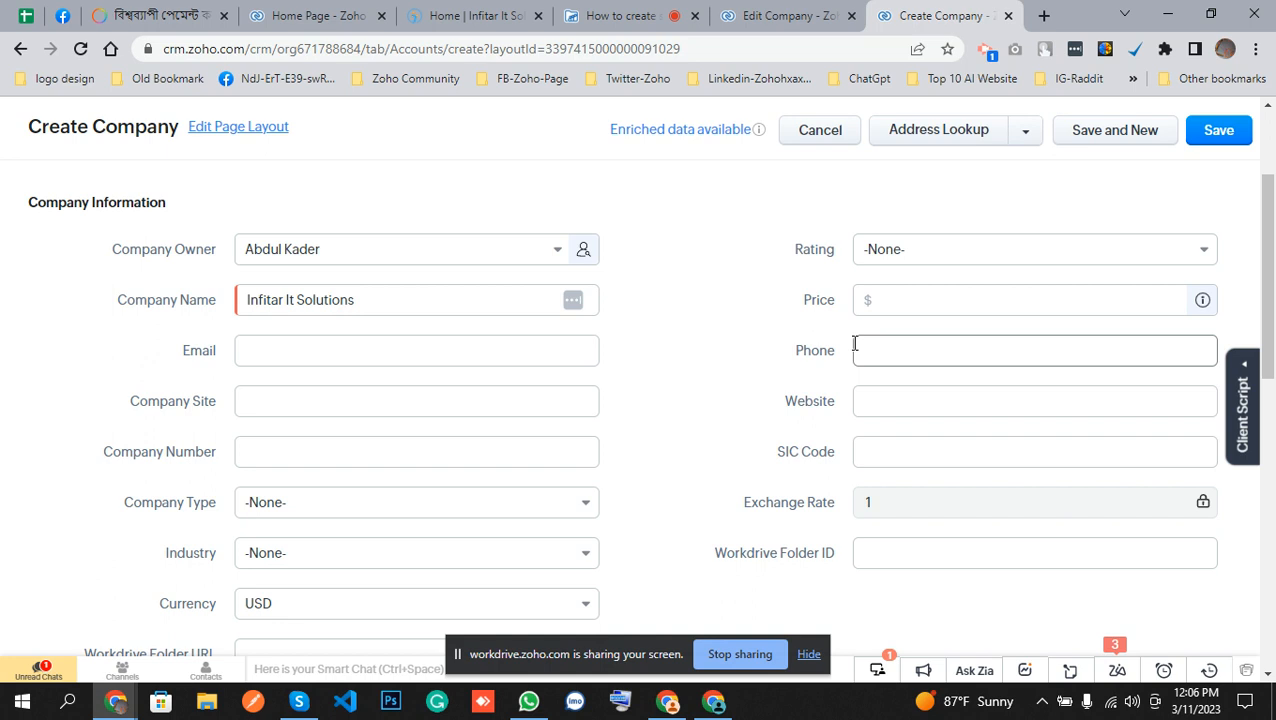
click(906, 290)
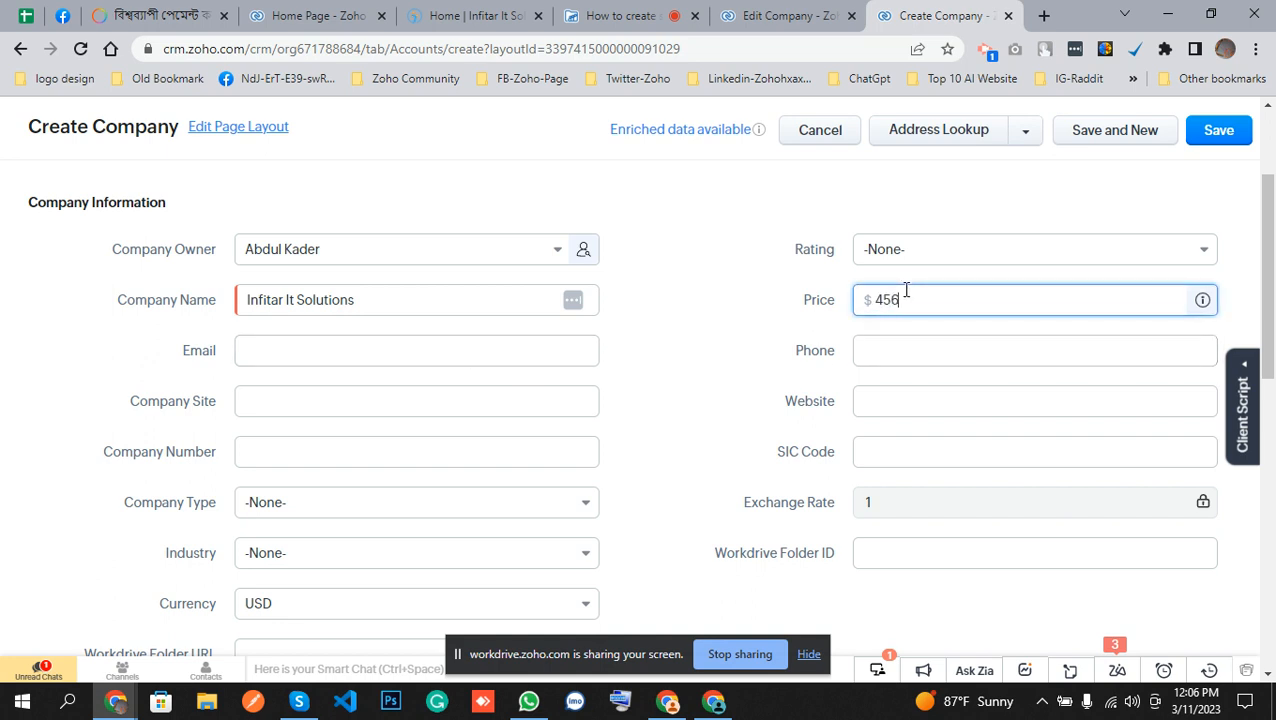
click(897, 350)
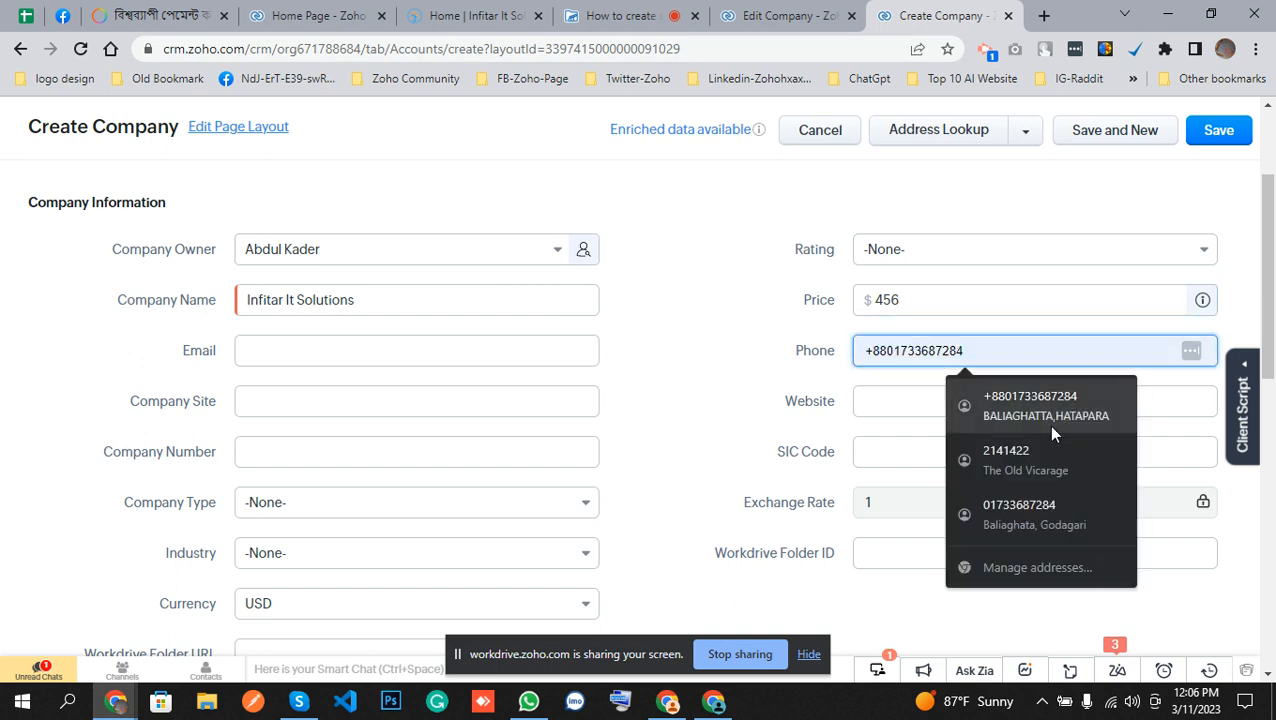
click(1048, 425)
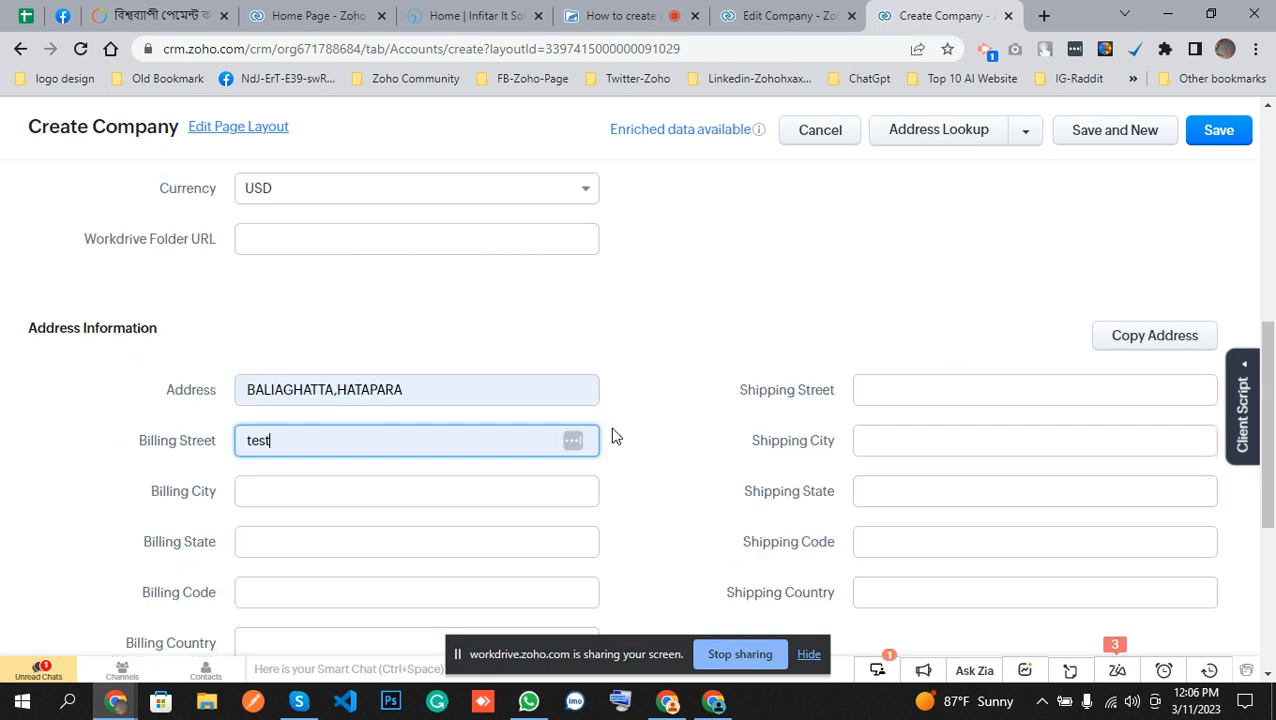
Replace the Address value with Bangladesh.
click(490, 388)
triple_click(463, 384)
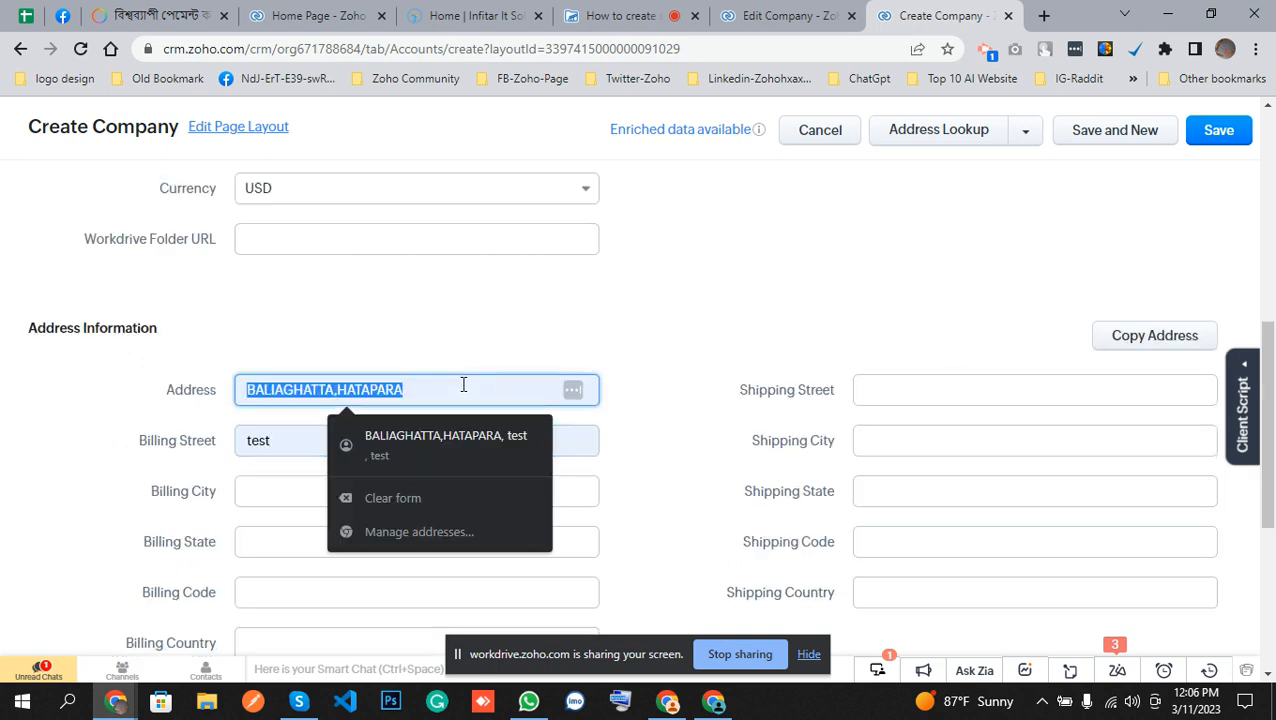
text(B)
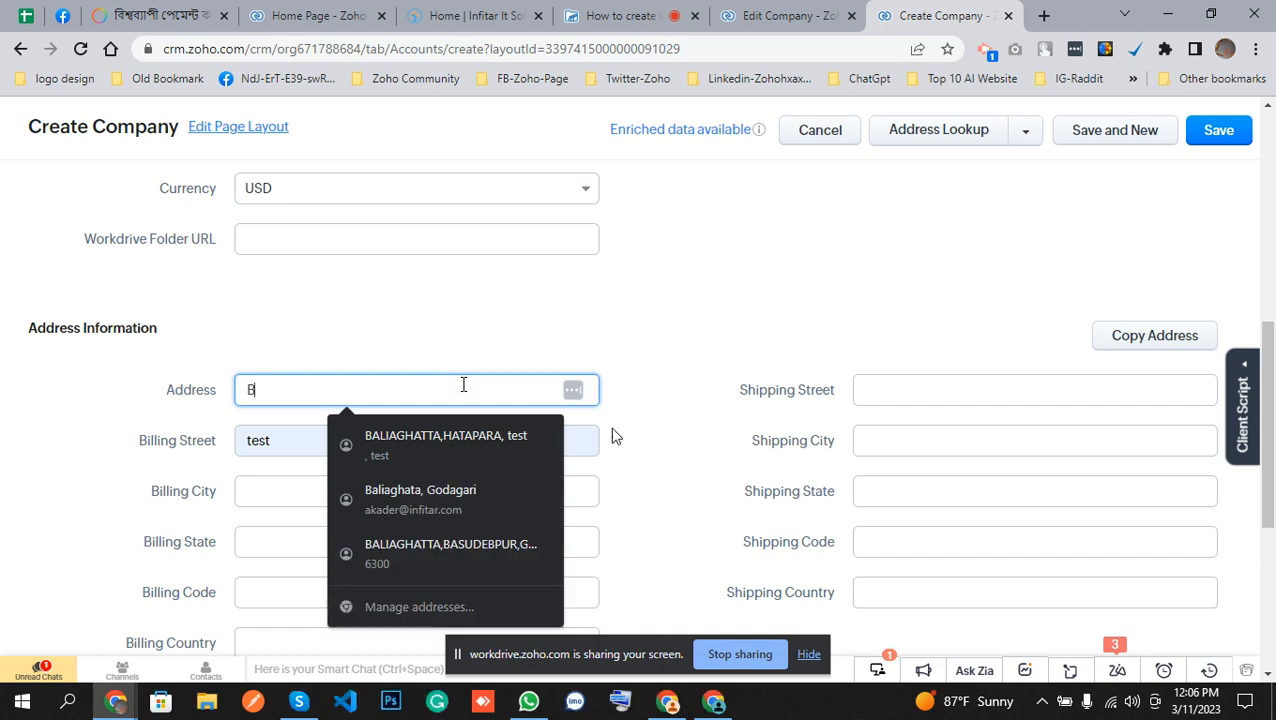
text(angladesh)
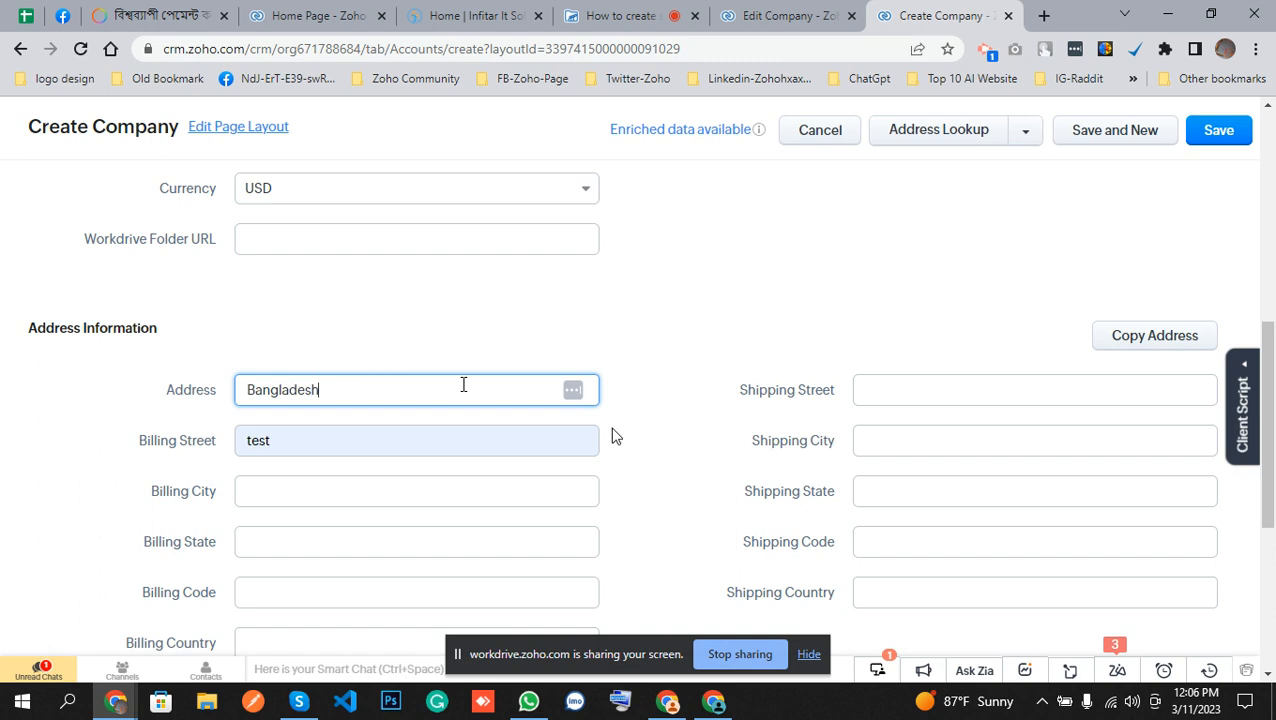
Clear the Billing Street field.
click(313, 441)
double_click(311, 440)
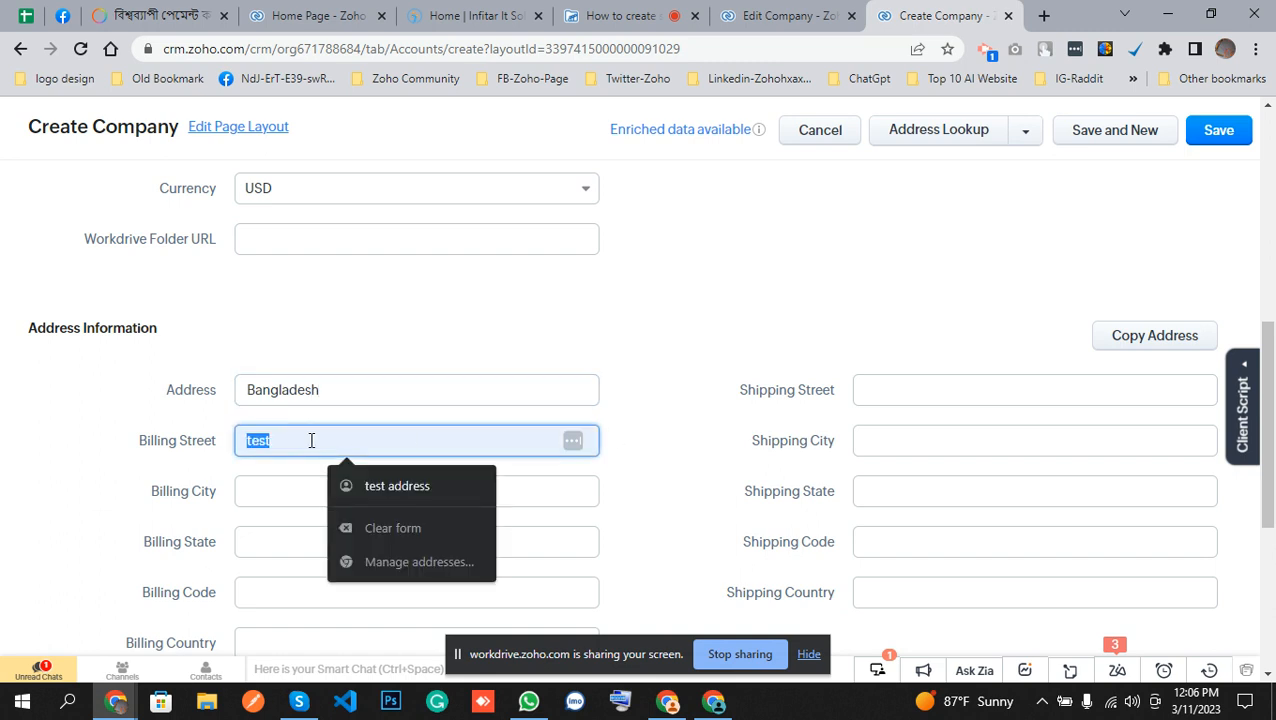
key(BackSpace)
Fill the billing address fields from a saved Bangladesh autofill entry and save the new company.
scroll(311, 441, down, 2)
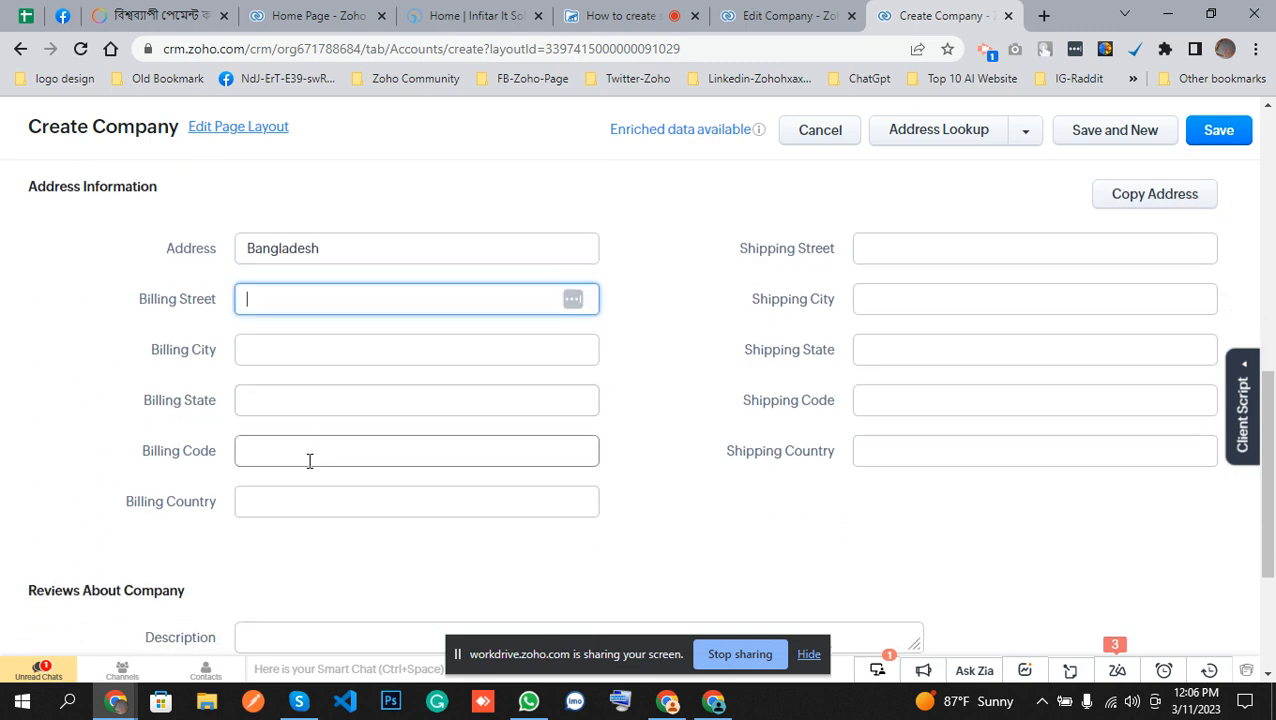
click(310, 503)
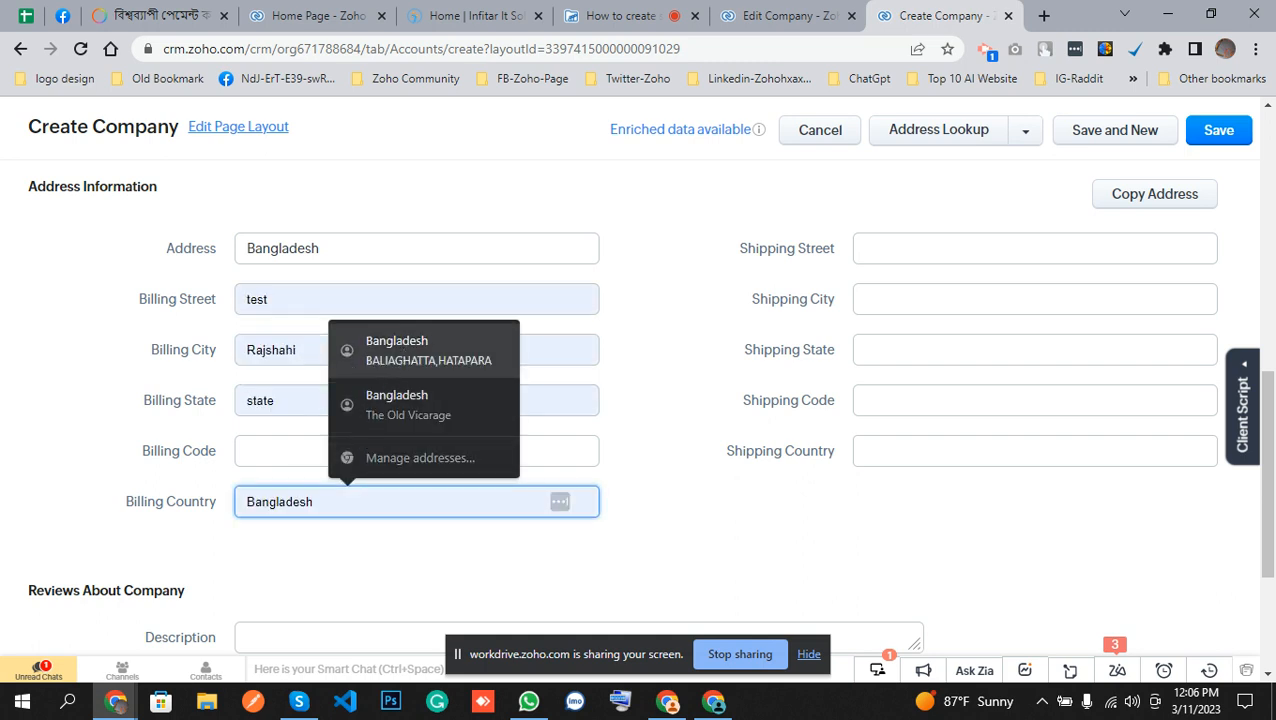
click(405, 350)
click(1234, 132)
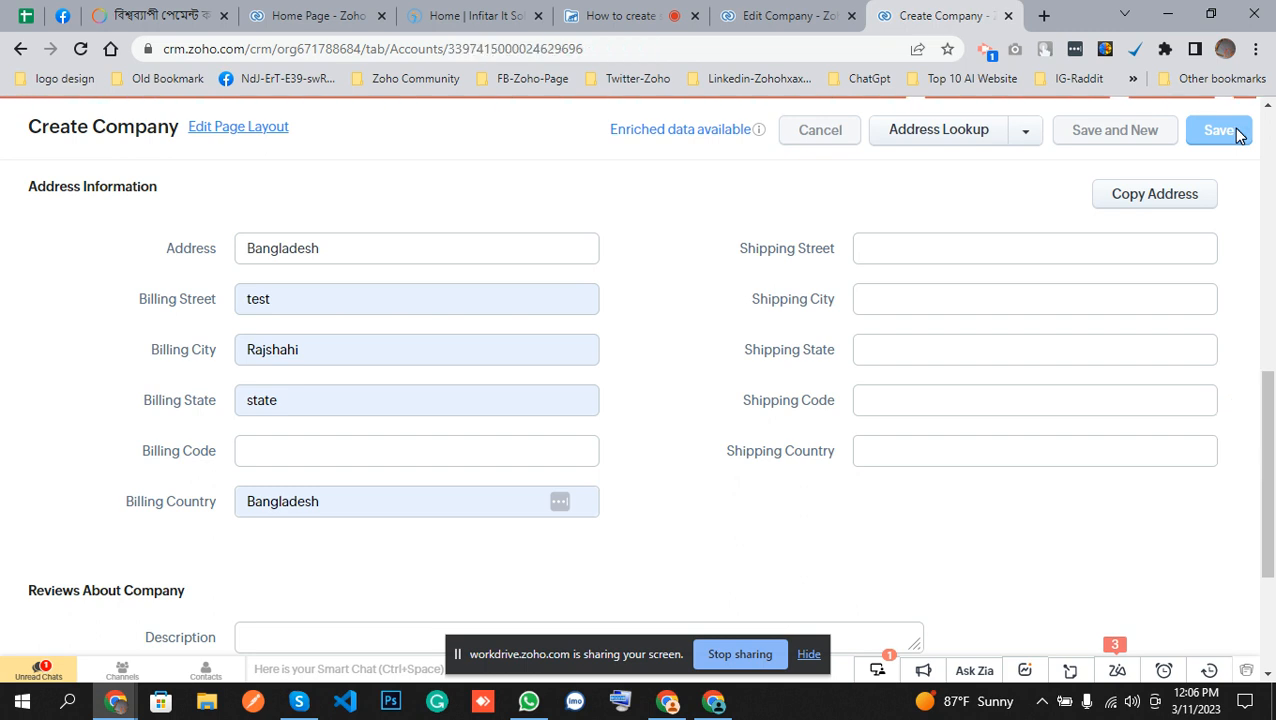
Edit the saved company and add a Contacts List row with Test Name chosen from the contact lookup and phone 4, then save.
scroll(740, 390, down, 2)
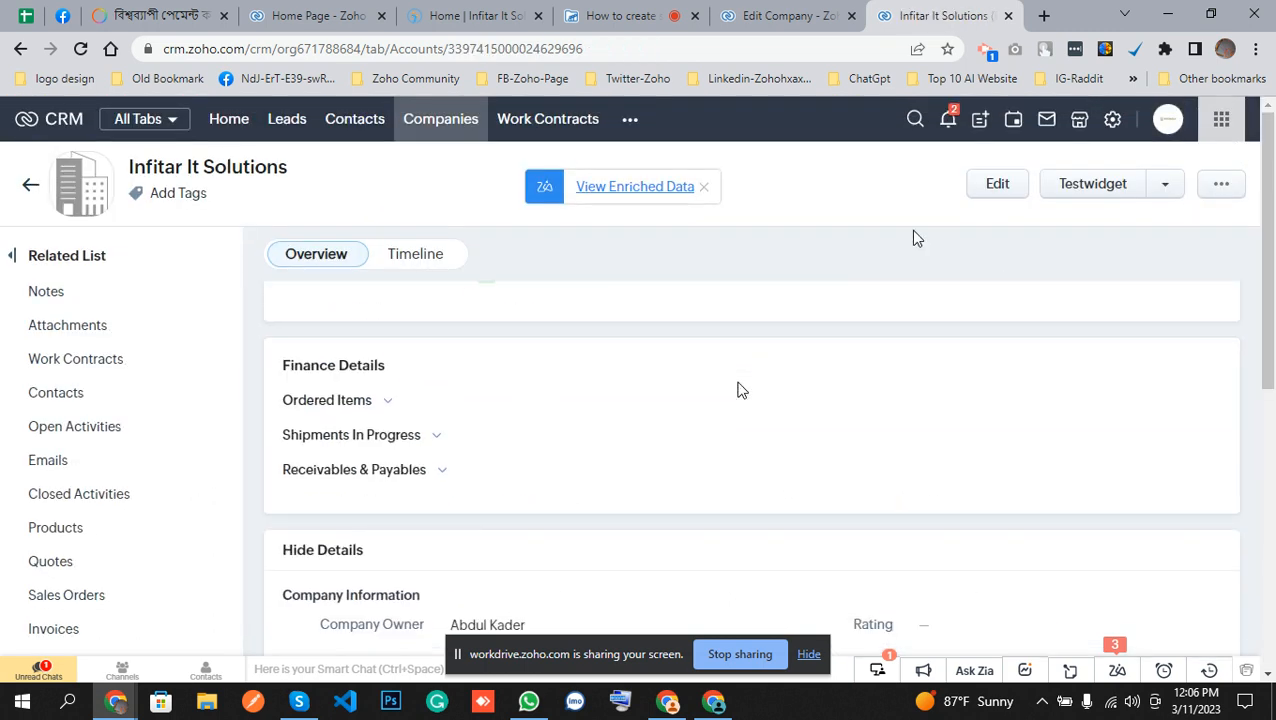
click(1008, 178)
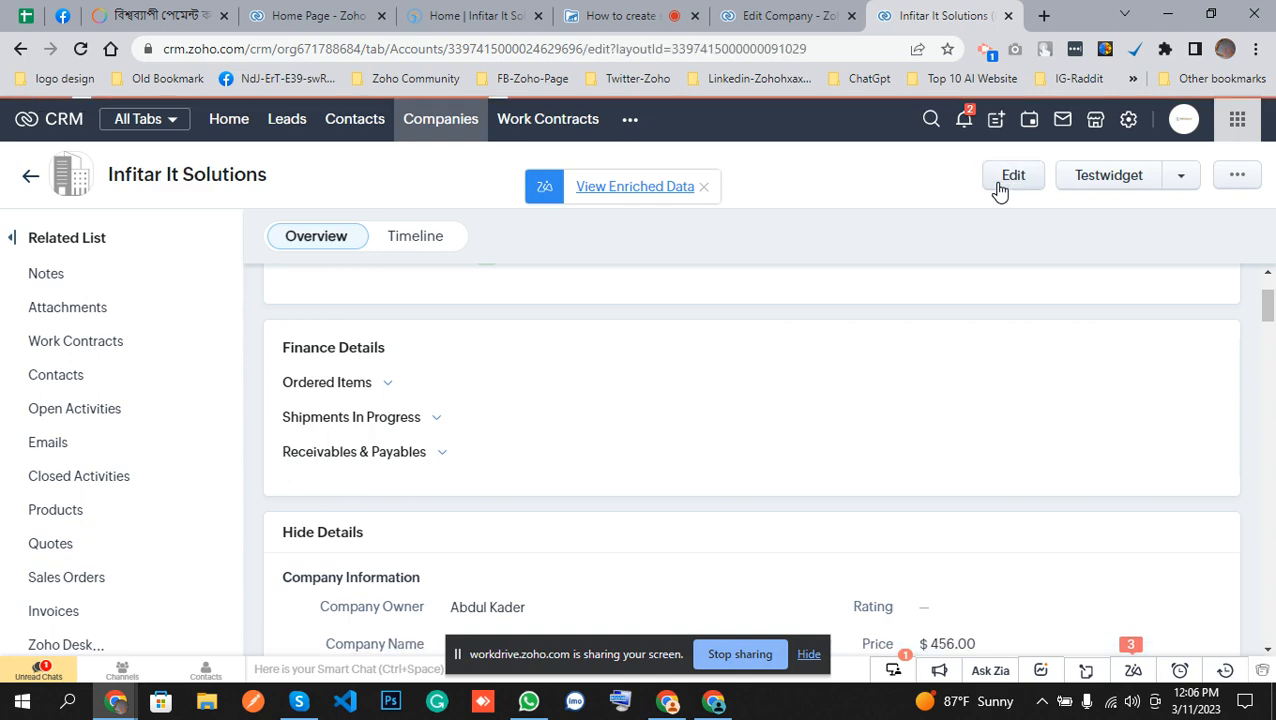
scroll(653, 420, down, 10)
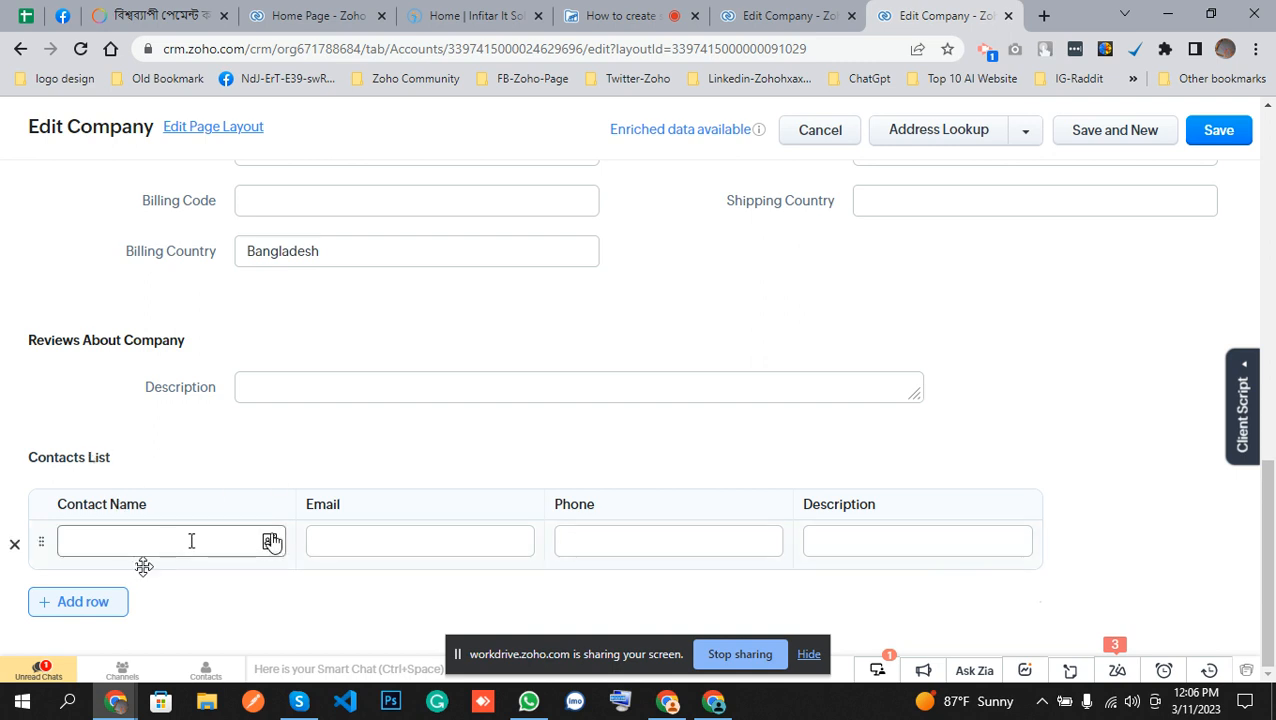
click(270, 541)
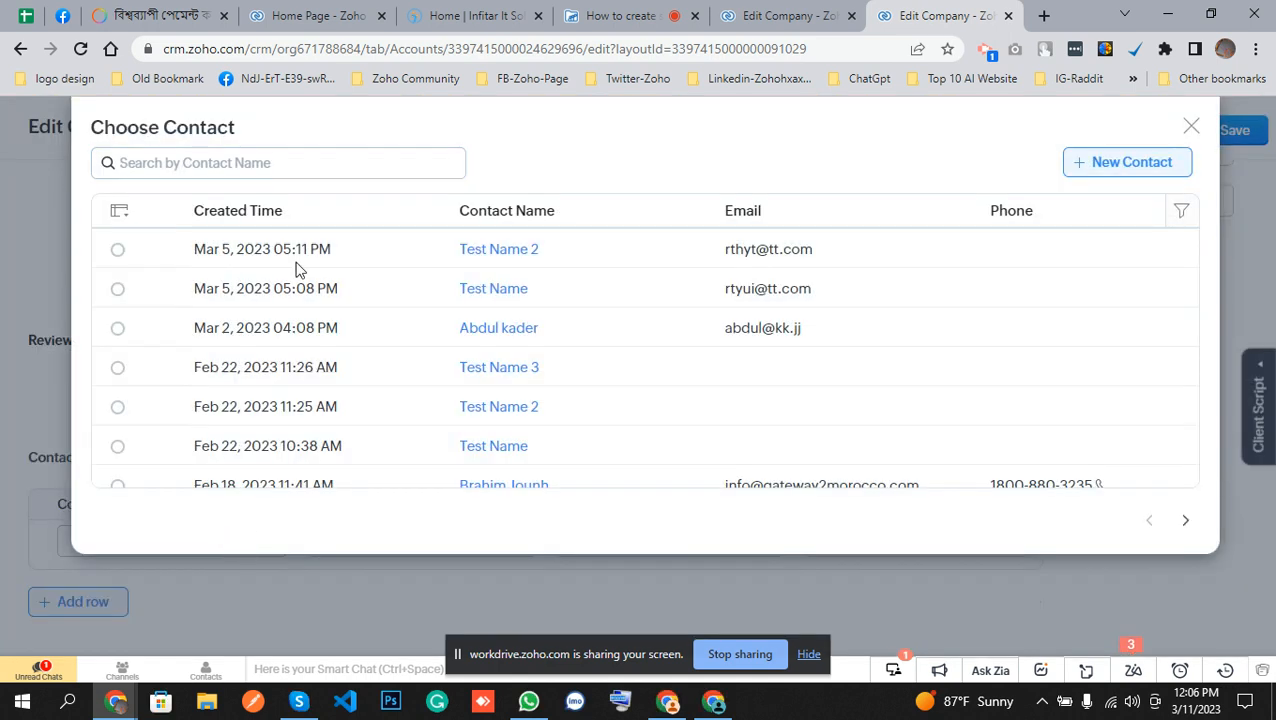
click(494, 289)
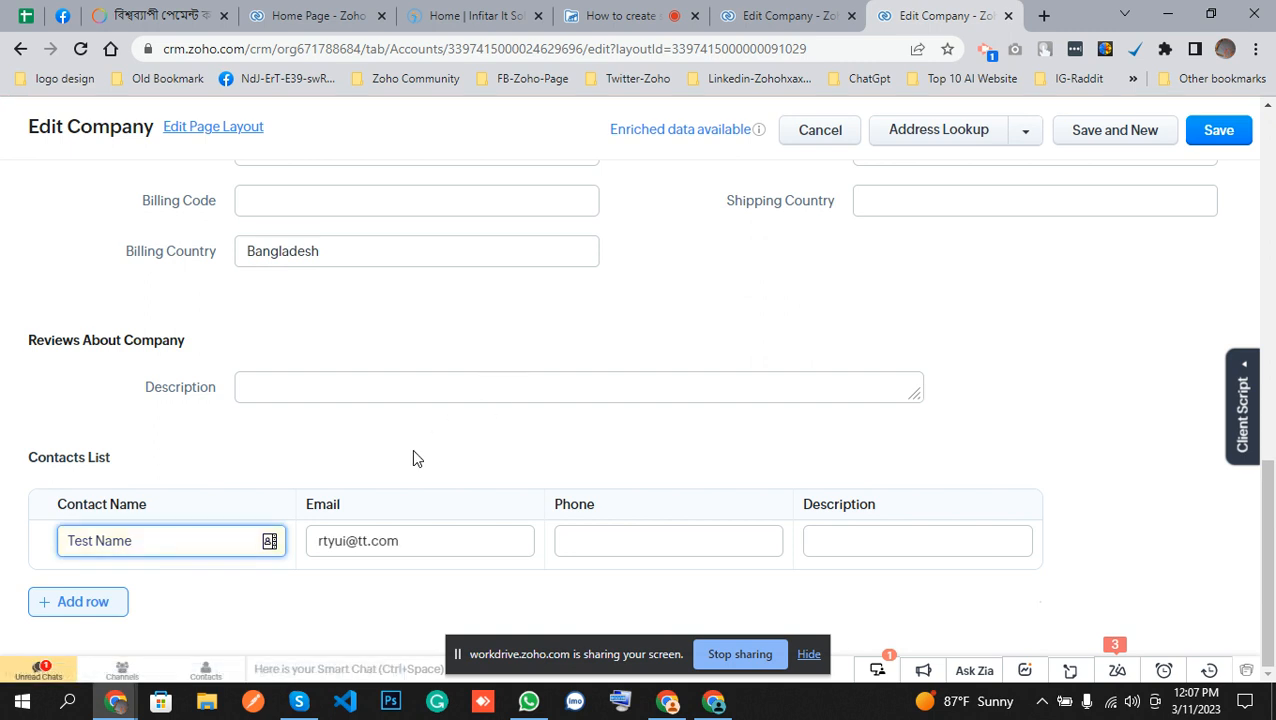
click(634, 547)
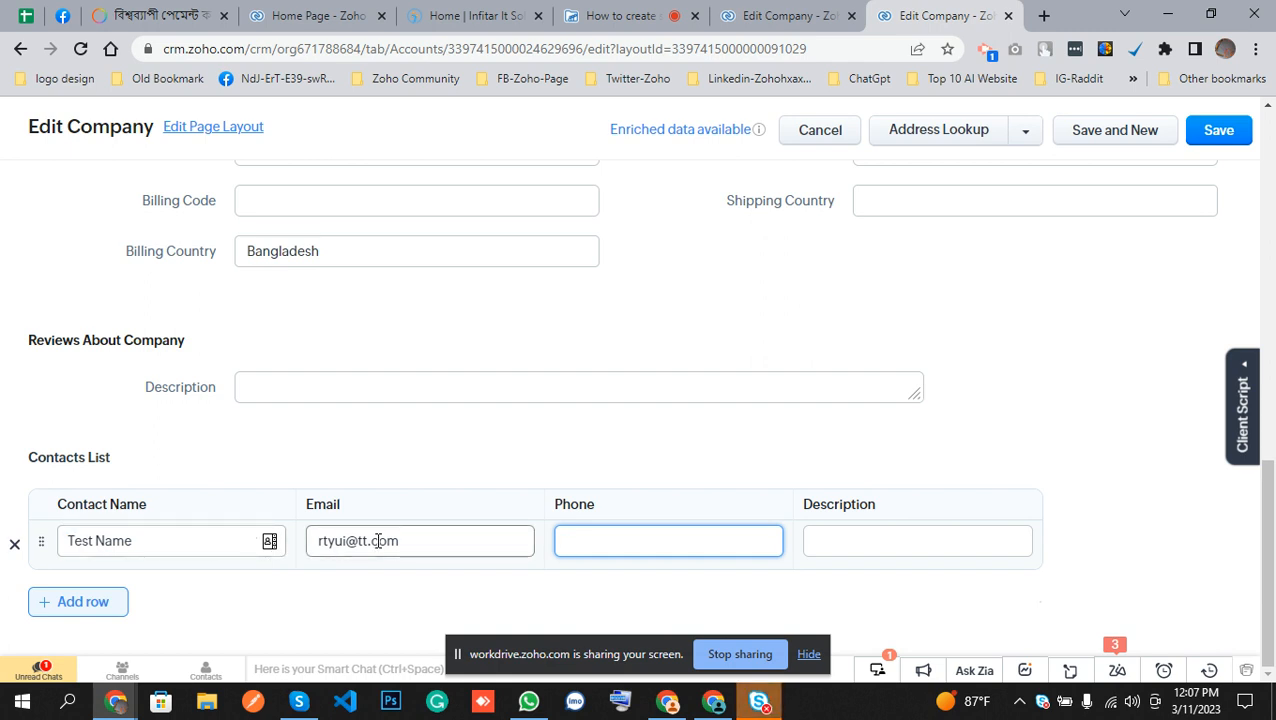
text(45555)
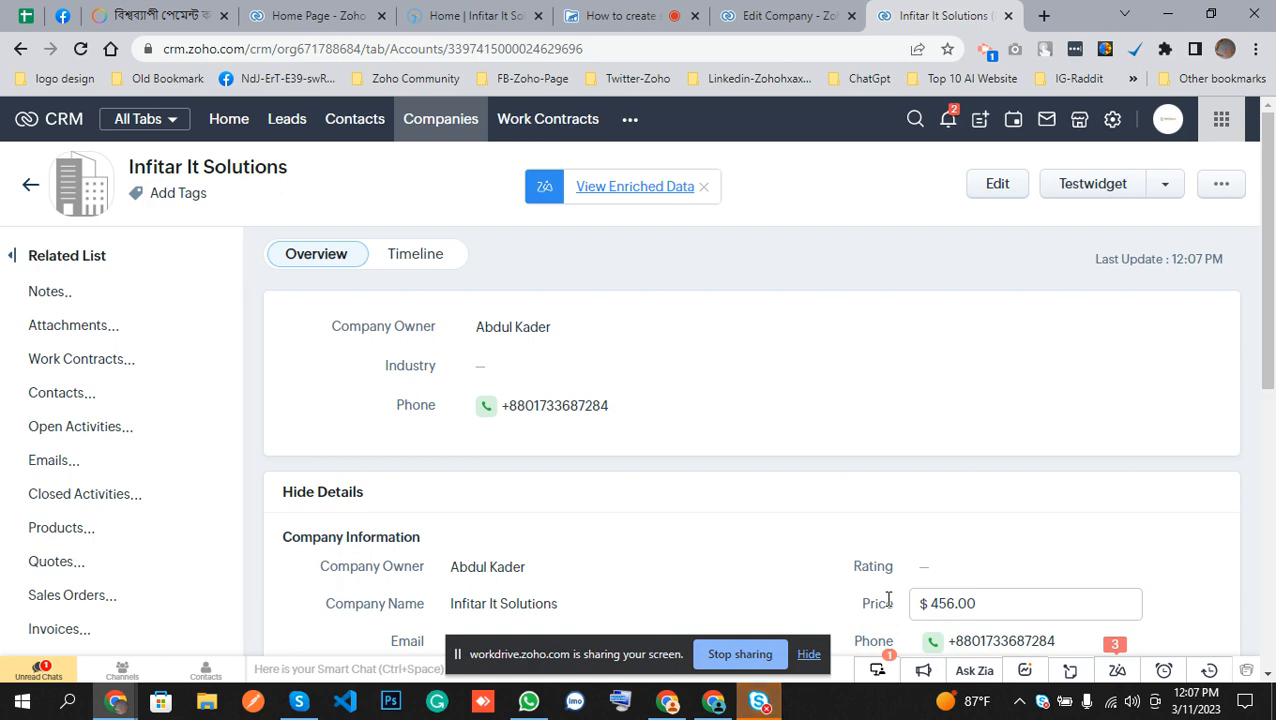
Reopen the company for editing, add a second Contacts List row, and pick the contact matching Abdu from the name suggestions.
scroll(736, 371, down, 15)
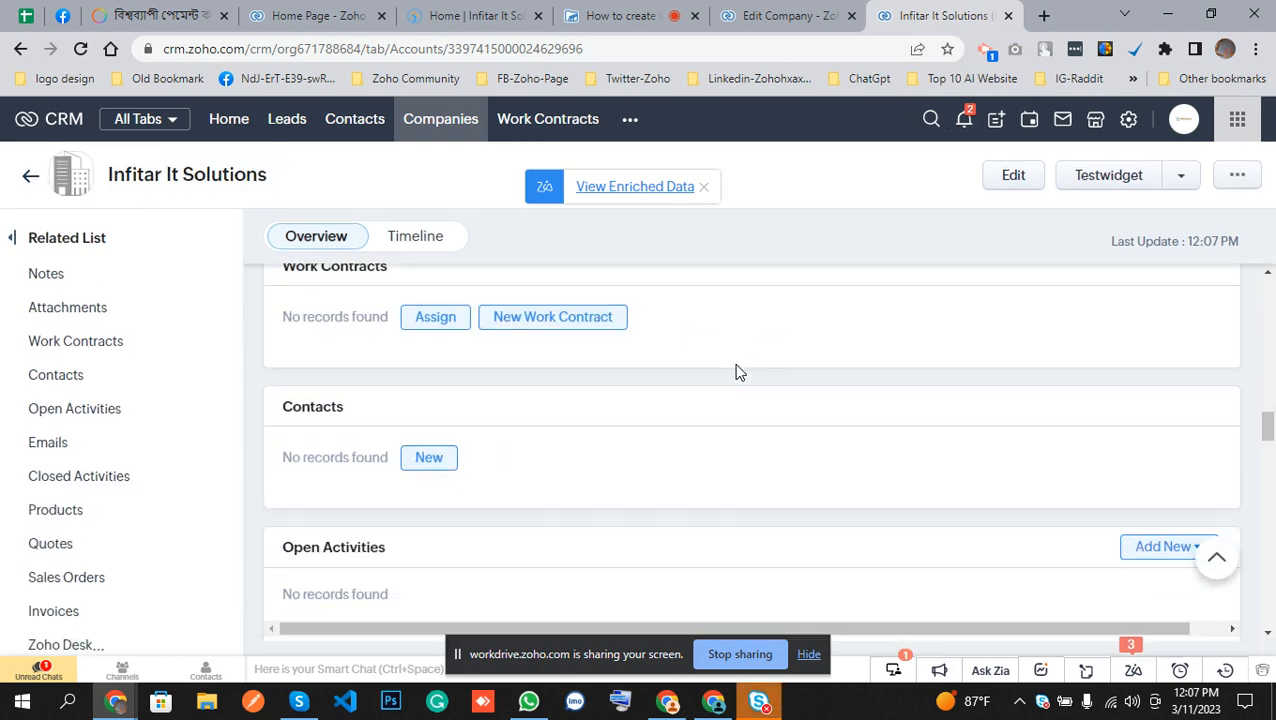
scroll(735, 368, up, 10)
click(1033, 186)
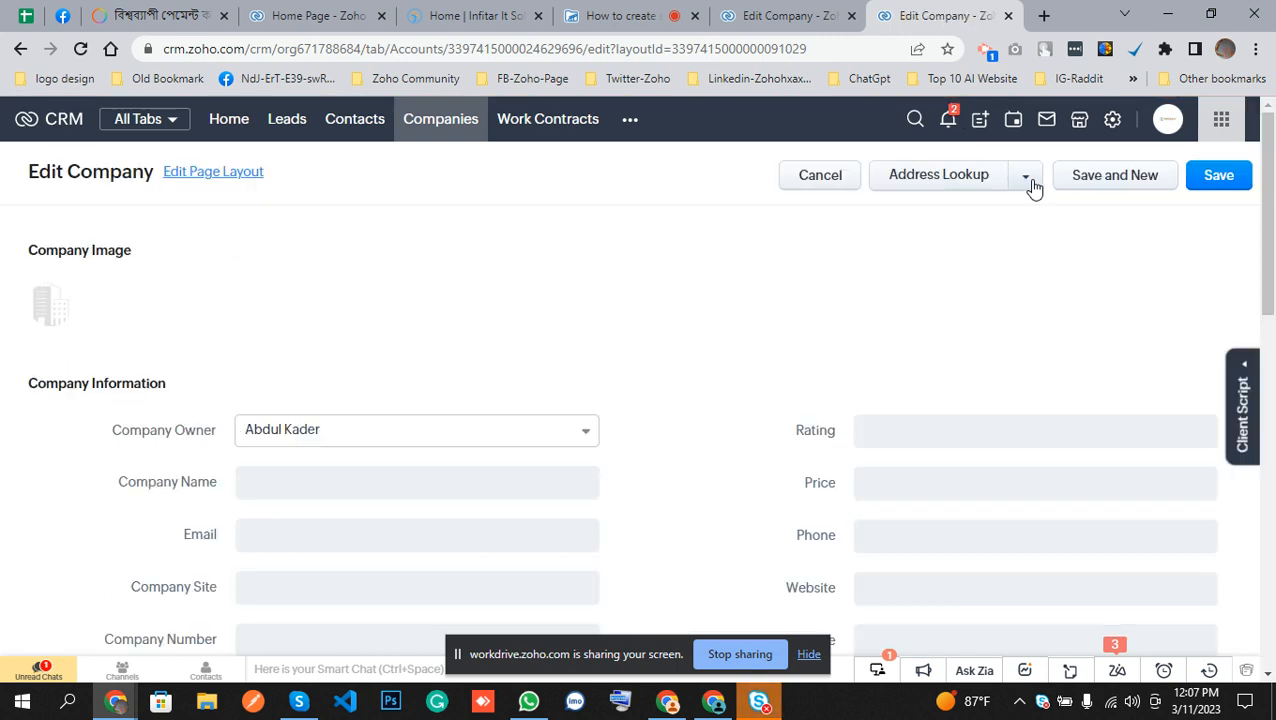
scroll(744, 395, down, 10)
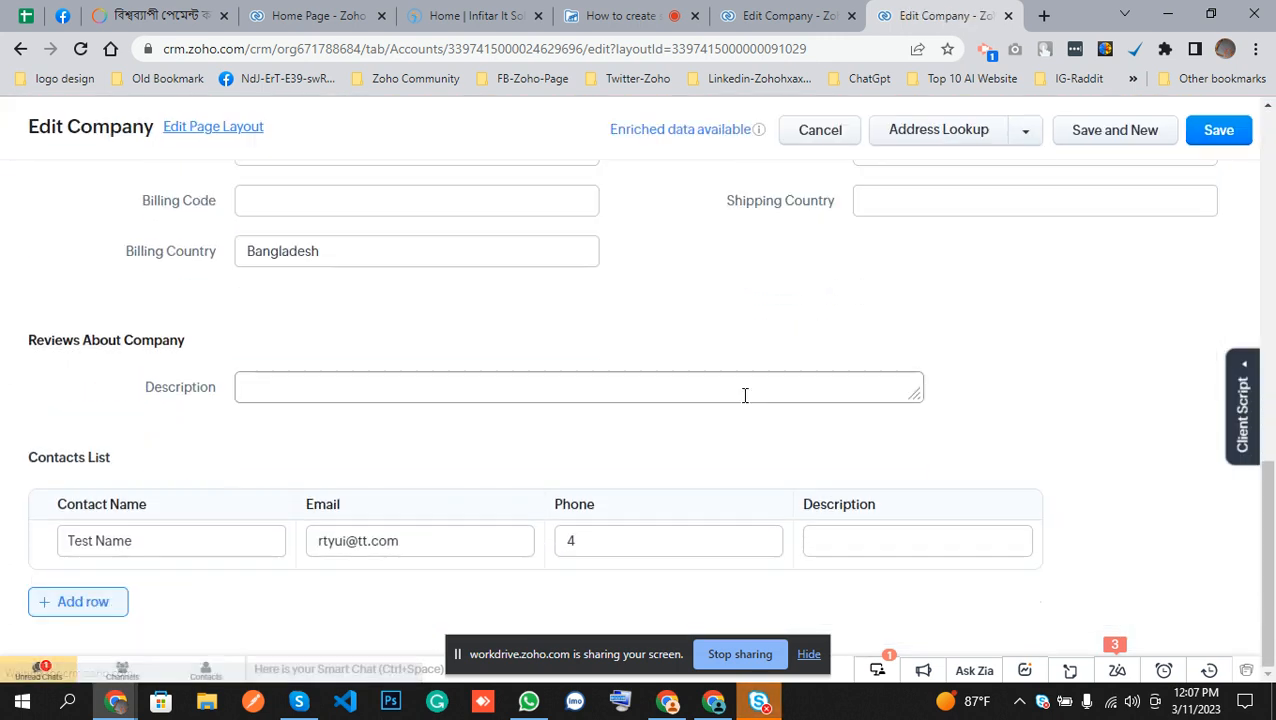
click(90, 608)
click(142, 555)
text(Abd)
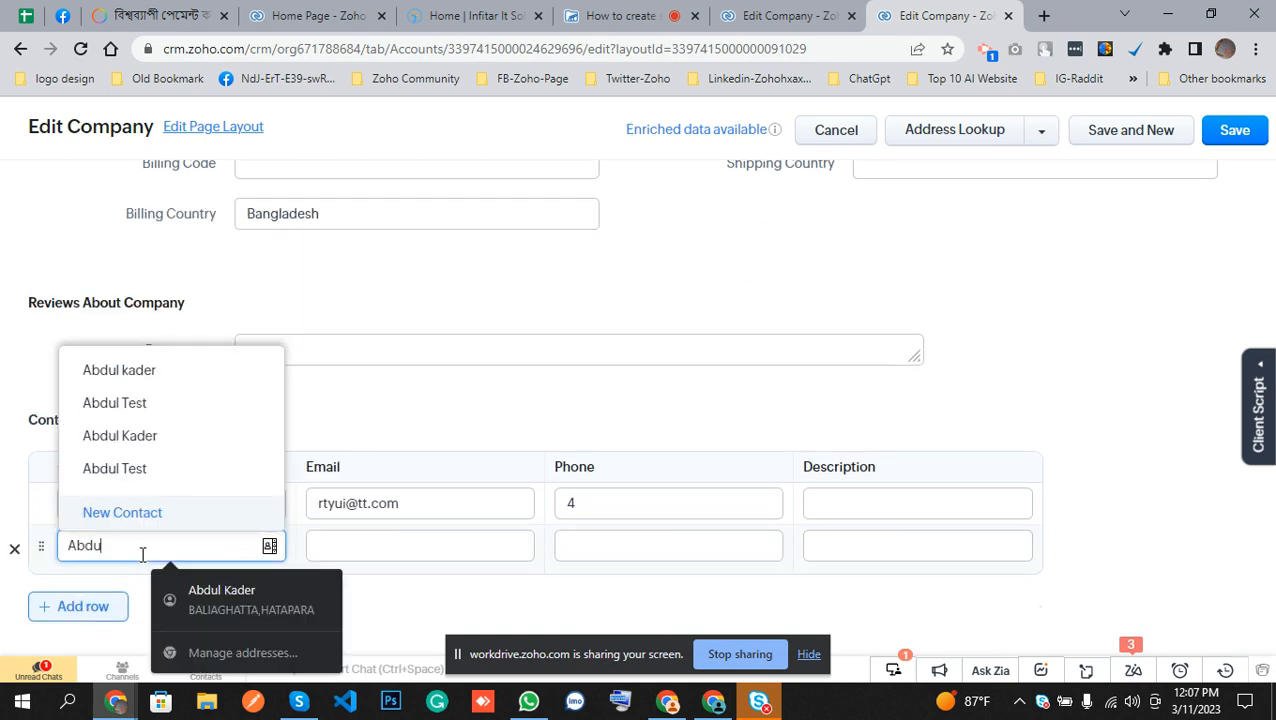
text(u)
click(150, 374)
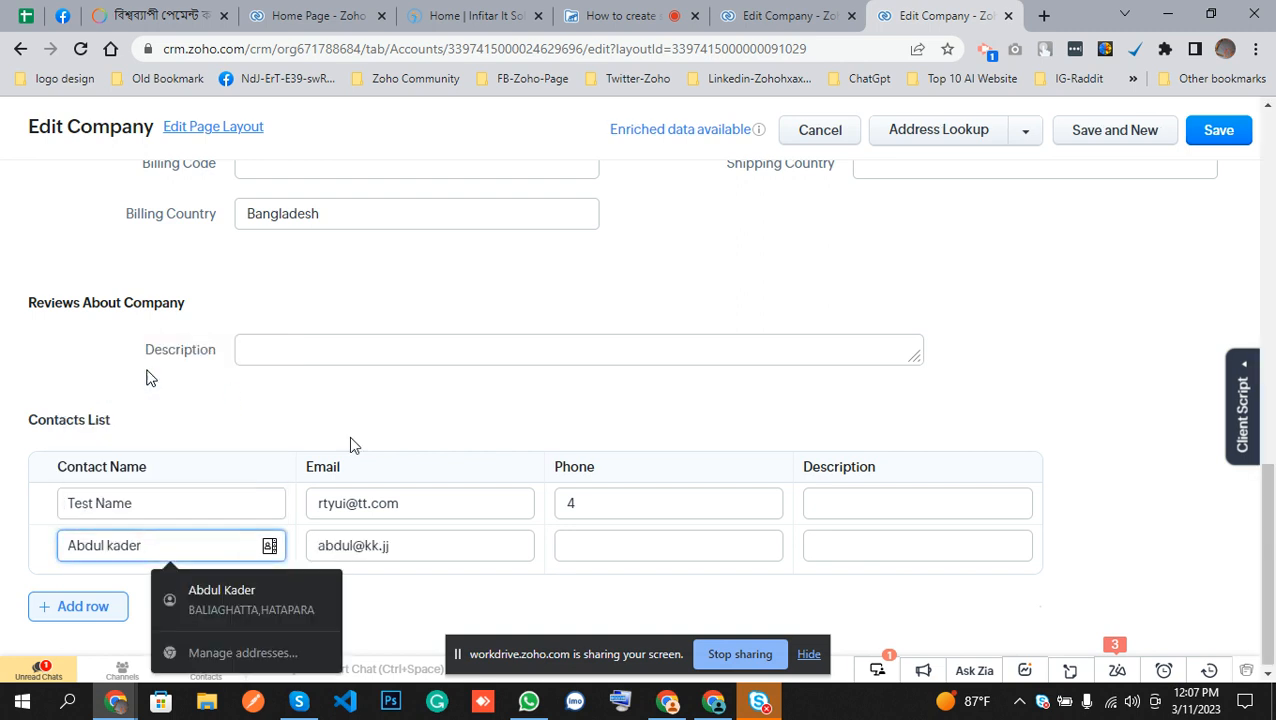
Set the second row's phone to 65465 and save the company.
click(656, 558)
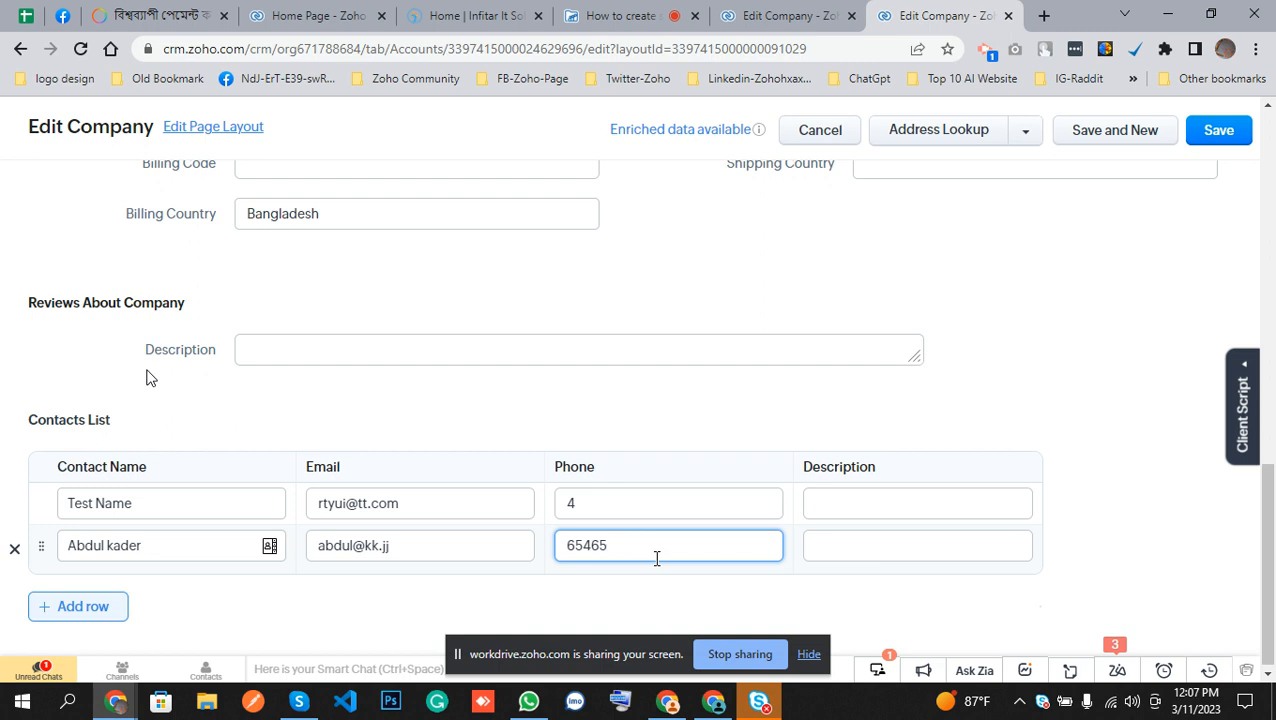
text(65465)
key(Return)
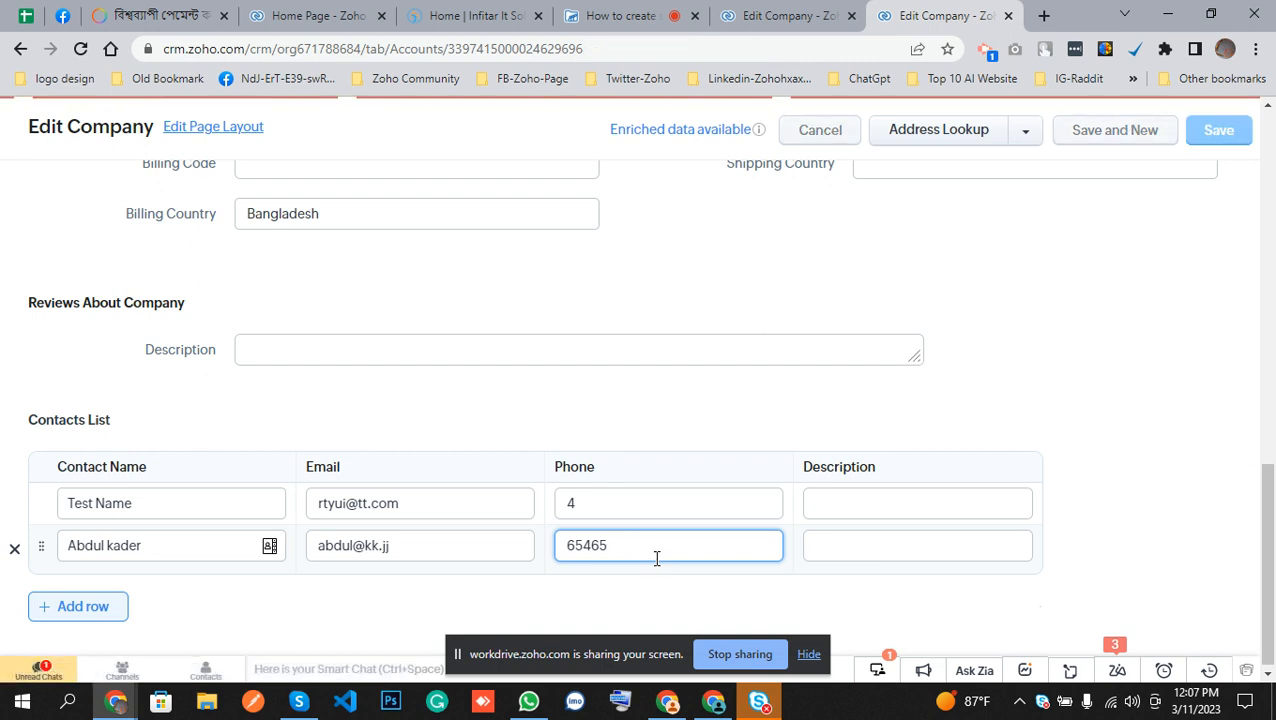